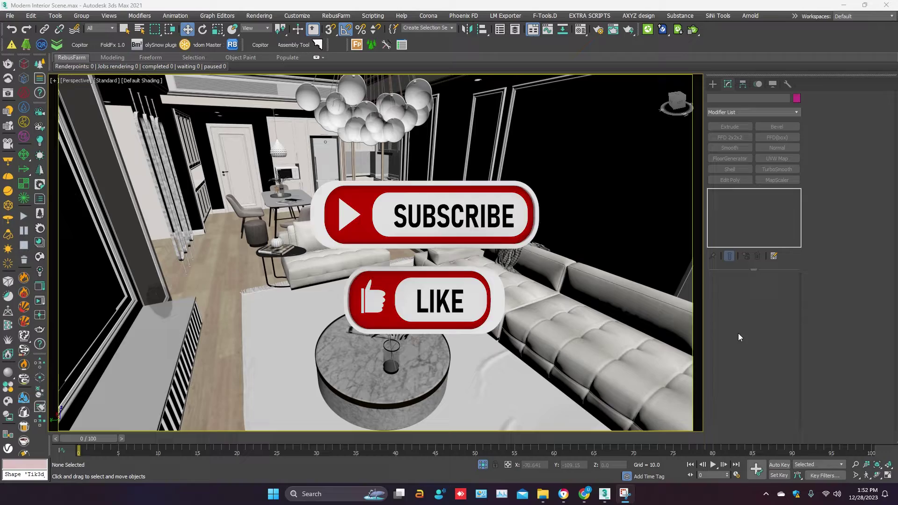
Select the furniture group, run a V-Ray test render of the interior, and close the frame buffer.
{"action": "left_click", "coordinate": [295, 239]}
{"action": "middle_click_drag", "start_coordinate": [295, 239], "coordinate": [302, 241], "text": "alt"}
{"action": "key", "text": "shift+q"}
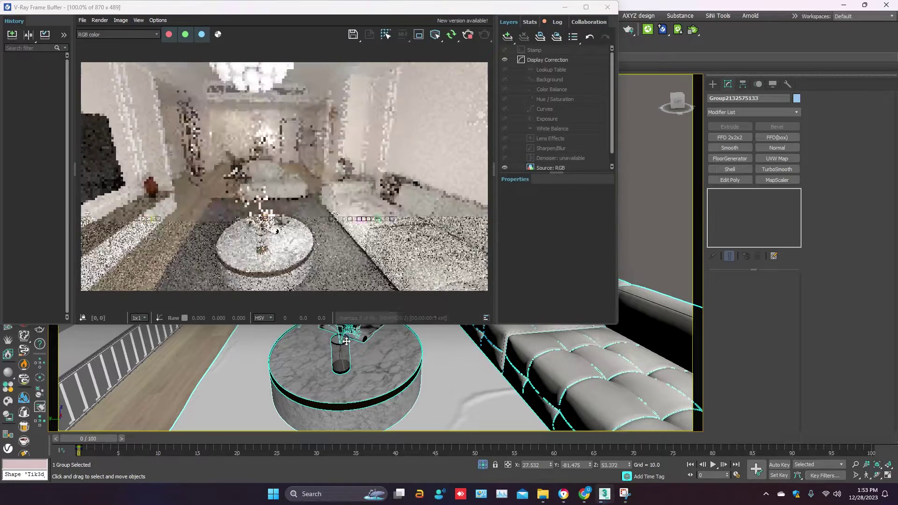
{"action": "middle_click_drag", "start_coordinate": [347, 341], "coordinate": [384, 308], "text": "alt"}
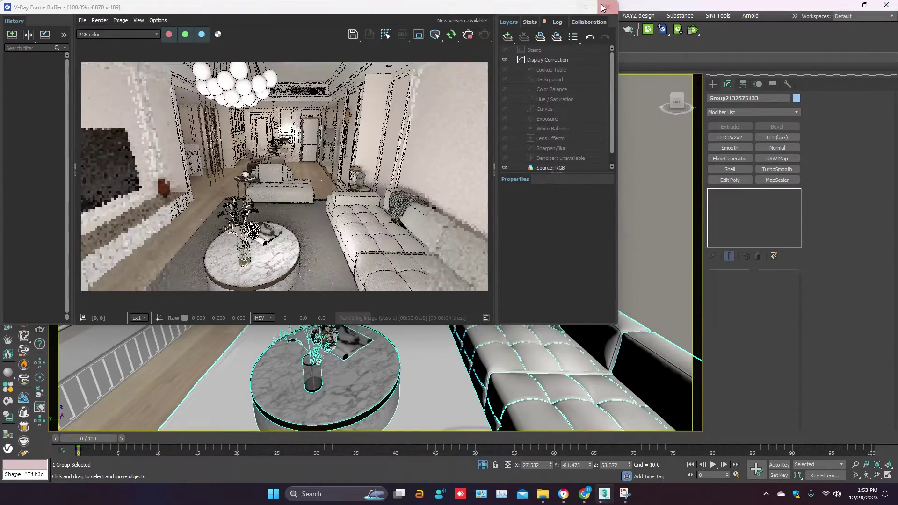
{"action": "left_click", "coordinate": [603, 7]}
Isolate the furniture group and ungroup it into its separate furniture pieces.
{"action": "middle_click_drag", "start_coordinate": [346, 262], "coordinate": [320, 227], "text": "alt"}
{"action": "left_click", "coordinate": [246, 290]}
{"action": "key", "text": "alt+q"}
{"action": "left_click", "coordinate": [81, 16]}
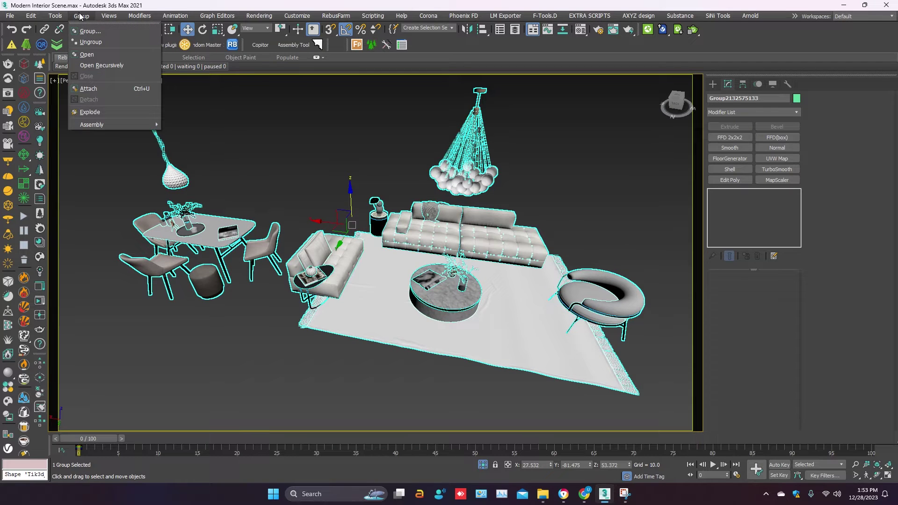
{"action": "left_click", "coordinate": [98, 42]}
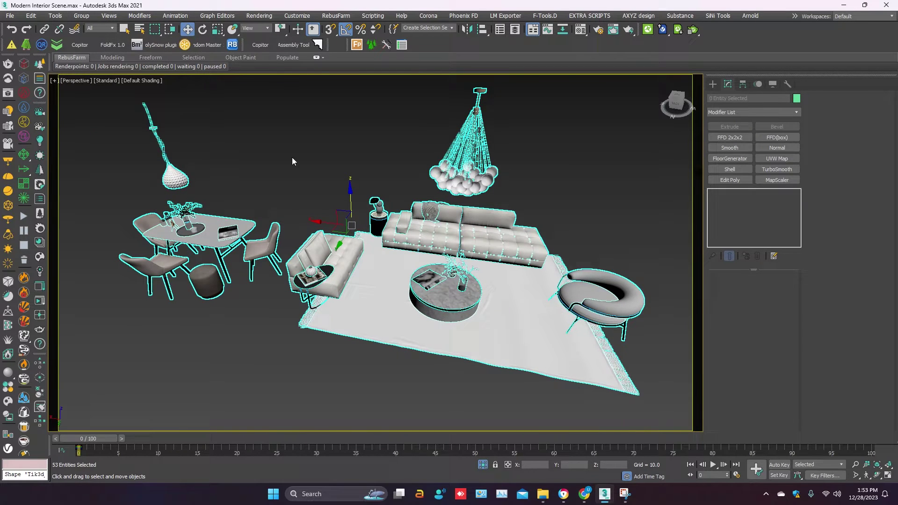
{"action": "left_click", "coordinate": [291, 193]}
Select the dining table group with its decor and ungroup it.
{"action": "left_click", "coordinate": [200, 227]}
{"action": "scroll", "coordinate": [193, 232], "scroll_direction": "up", "scroll_amount": 4}
{"action": "middle_click_drag", "start_coordinate": [193, 232], "coordinate": [251, 241]}
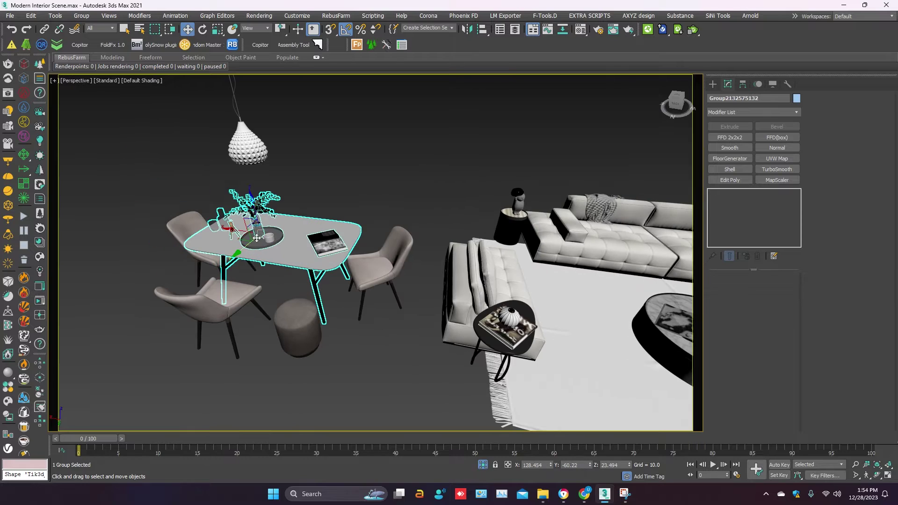
{"action": "left_click", "coordinate": [81, 16]}
{"action": "left_click", "coordinate": [91, 41]}
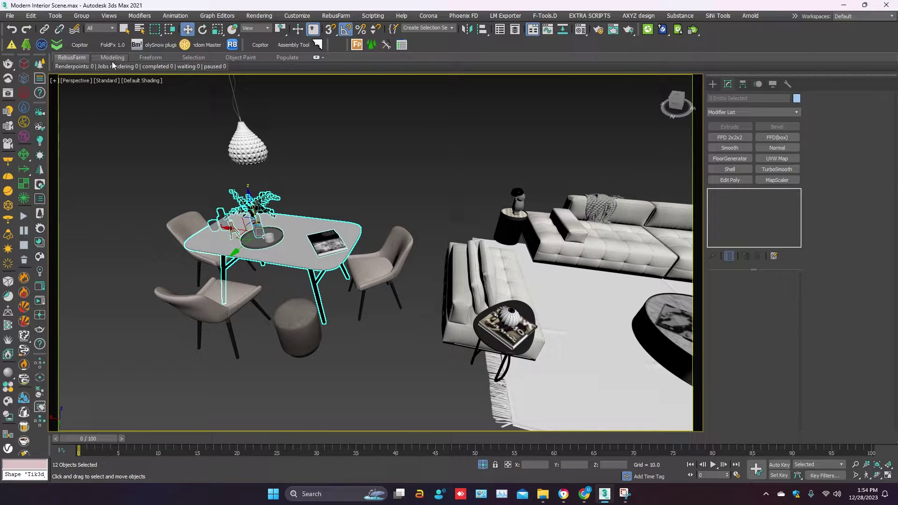
Attach the dining table and decor objects into one Editable Poly mesh with Quick Attach.
{"action": "left_click", "coordinate": [83, 16]}
{"action": "middle_click_drag", "start_coordinate": [200, 153], "coordinate": [197, 154]}
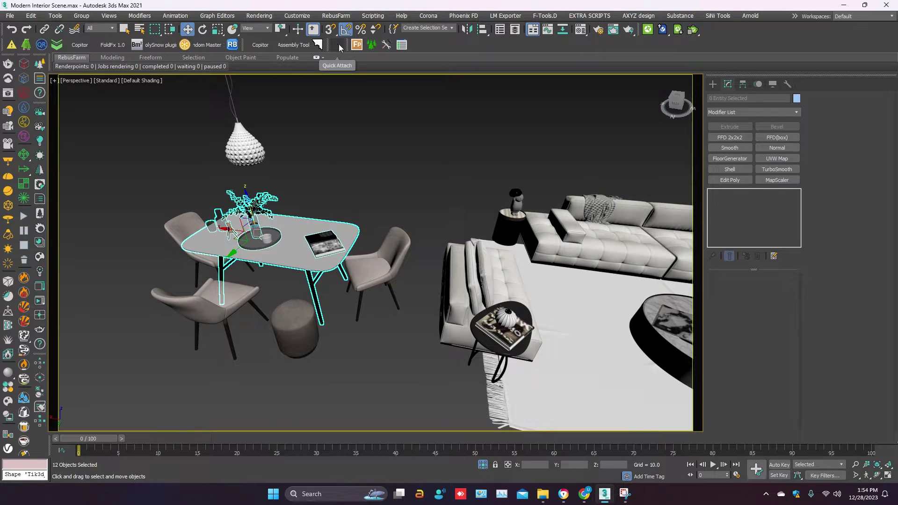
{"action": "left_click", "coordinate": [339, 44]}
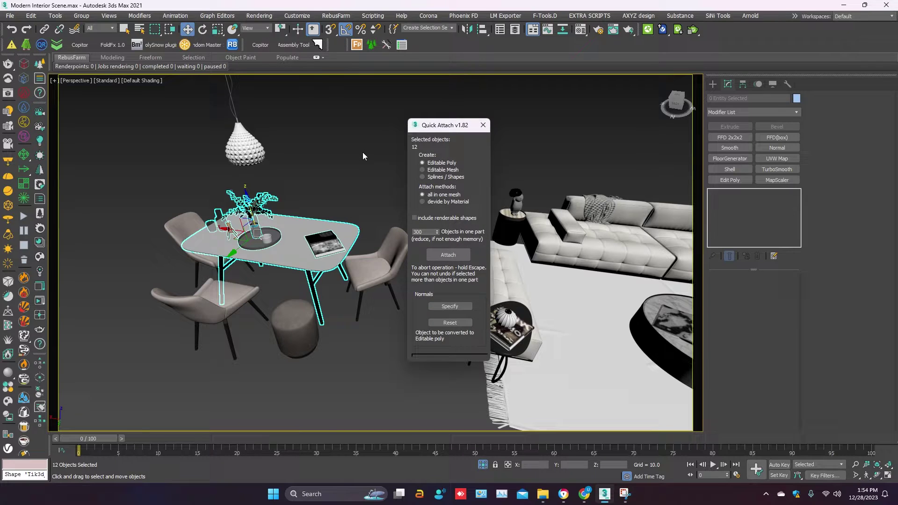
{"action": "left_click", "coordinate": [454, 257]}
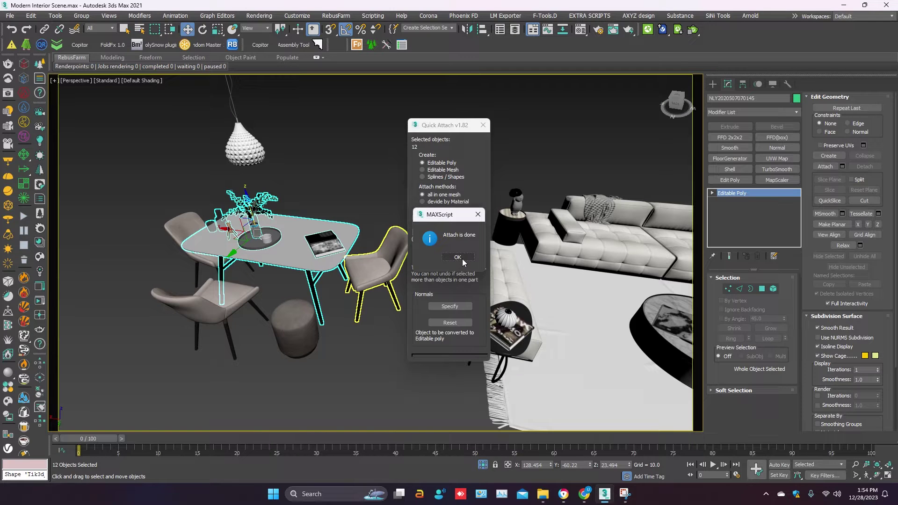
{"action": "left_click", "coordinate": [457, 258]}
{"action": "left_click", "coordinate": [483, 125]}
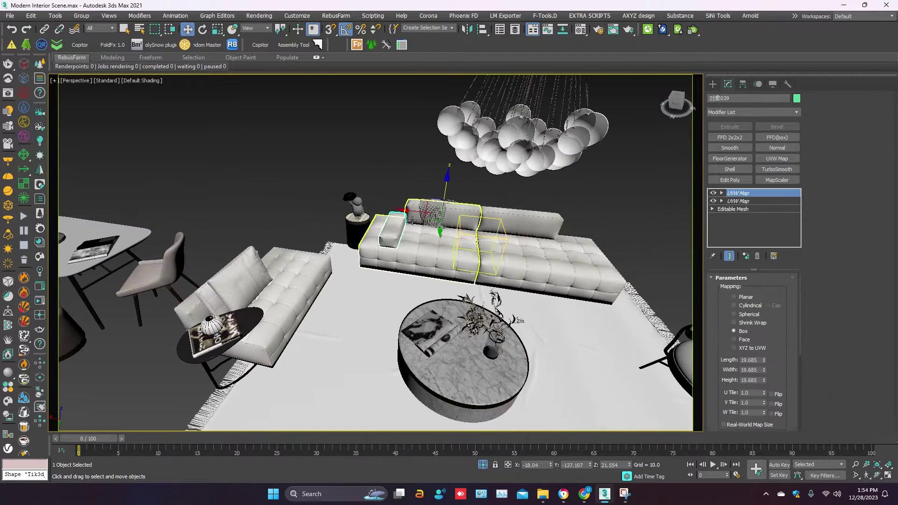
Select all parts of the large sofa including the throw blanket and merge them into one mesh with Quick Attach.
{"action": "scroll", "coordinate": [414, 220], "scroll_direction": "up", "scroll_amount": 3}
{"action": "left_click", "coordinate": [435, 214], "text": "ctrl"}
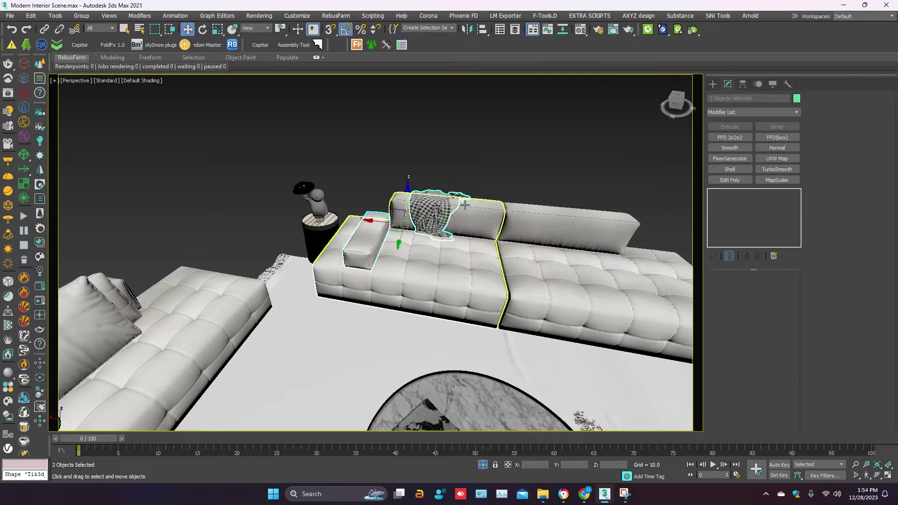
{"action": "left_click", "coordinate": [481, 219], "text": "ctrl"}
{"action": "left_click", "coordinate": [582, 238], "text": "ctrl"}
{"action": "middle_click_drag", "start_coordinate": [582, 238], "coordinate": [294, 201]}
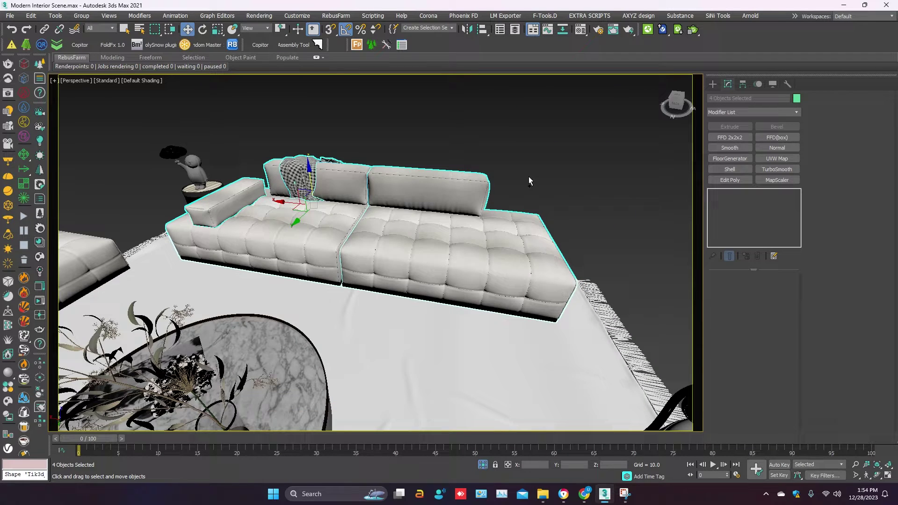
{"action": "left_click", "coordinate": [487, 221], "text": "ctrl"}
{"action": "left_click", "coordinate": [282, 212], "text": "ctrl"}
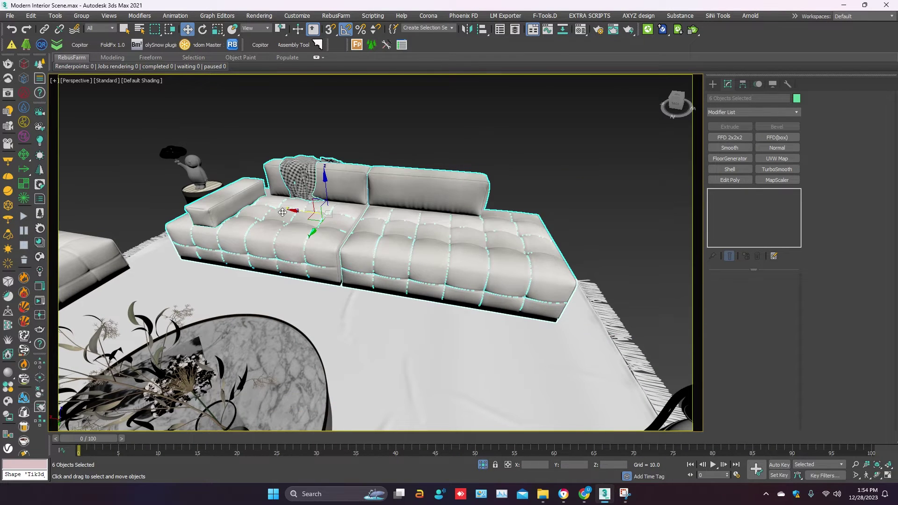
{"action": "left_click", "coordinate": [337, 46]}
{"action": "left_click", "coordinate": [452, 256]}
{"action": "left_click", "coordinate": [468, 258]}
{"action": "left_click", "coordinate": [481, 124]}
{"action": "left_click", "coordinate": [524, 136]}
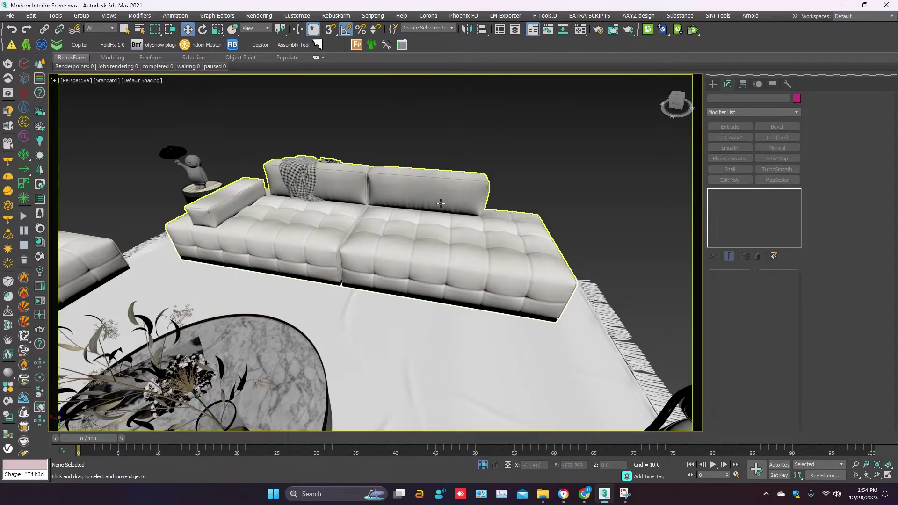
Select the round coffee table with its vase, plants and magazine, and merge them into one mesh with Quick Attach.
{"action": "left_click", "coordinate": [412, 224]}
{"action": "scroll", "coordinate": [412, 234], "scroll_direction": "down", "scroll_amount": 3}
{"action": "middle_click_drag", "start_coordinate": [365, 243], "coordinate": [201, 241], "text": "alt"}
{"action": "scroll", "coordinate": [327, 210], "scroll_direction": "down", "scroll_amount": 3}
{"action": "scroll", "coordinate": [328, 196], "scroll_direction": "up", "scroll_amount": 4}
{"action": "left_click", "coordinate": [238, 234]}
{"action": "left_click_drag", "start_coordinate": [331, 154], "coordinate": [197, 316]}
{"action": "middle_click_drag", "start_coordinate": [198, 316], "coordinate": [290, 299], "text": "alt"}
{"action": "left_click_drag", "start_coordinate": [253, 240], "coordinate": [229, 237]}
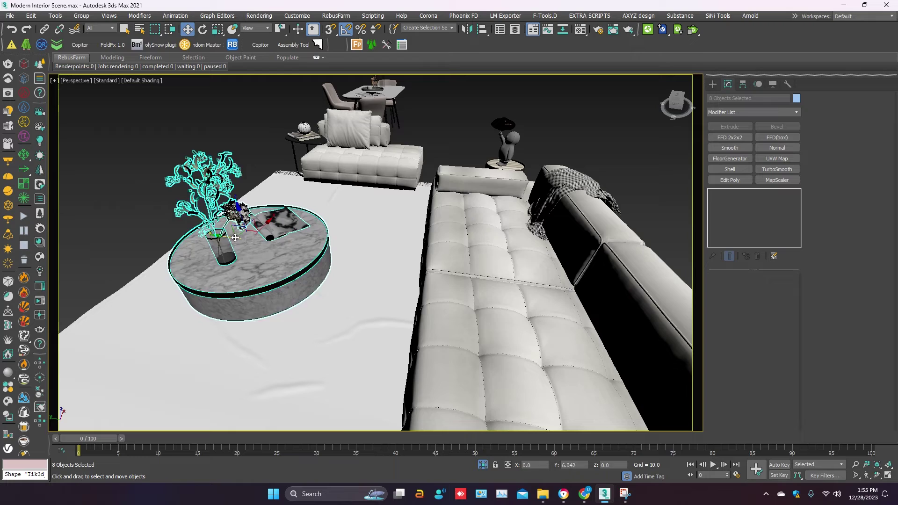
{"action": "key", "text": "ctrl+z"}
{"action": "left_click", "coordinate": [336, 46]}
{"action": "left_click", "coordinate": [445, 255]}
Open the .vrmesh exporter for the attached coffee table.
{"action": "middle_click_drag", "start_coordinate": [445, 255], "coordinate": [329, 256], "text": "alt"}
{"action": "scroll", "coordinate": [365, 279], "scroll_direction": "up", "scroll_amount": 3}
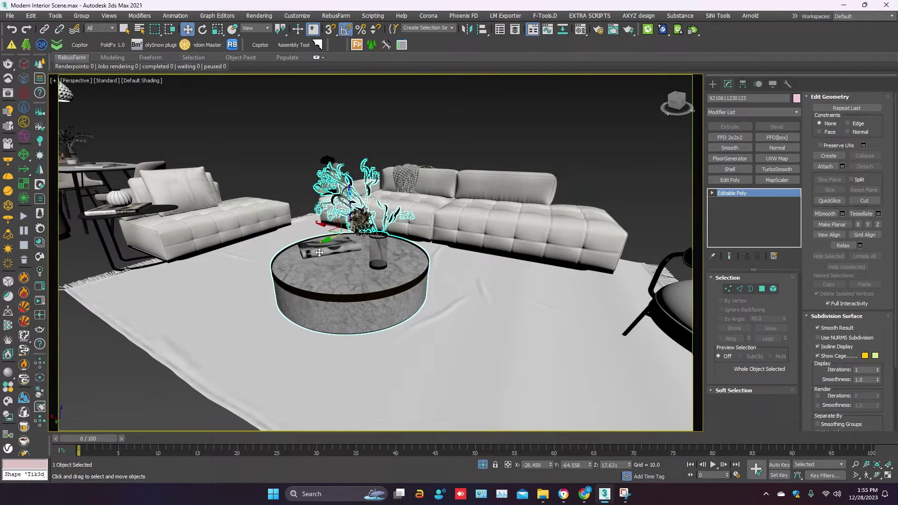
{"action": "right_click", "coordinate": [319, 252]}
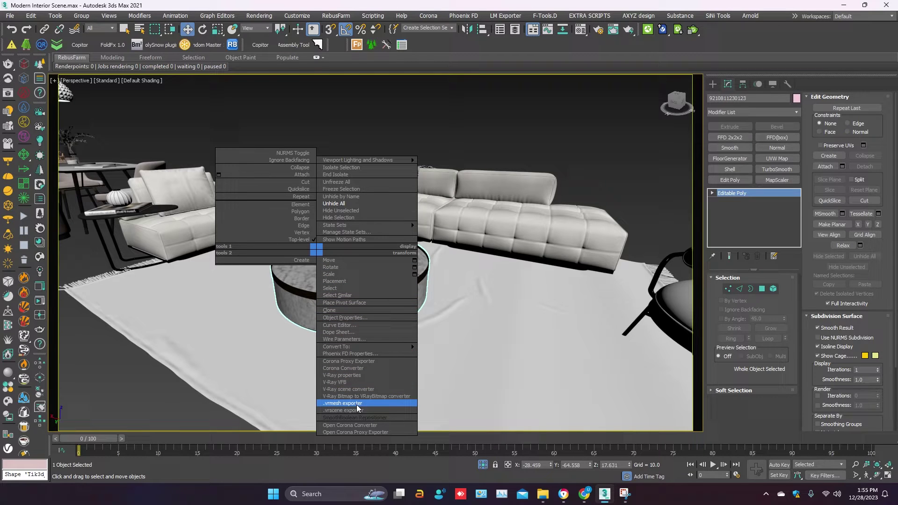
{"action": "left_click", "coordinate": [338, 403]}
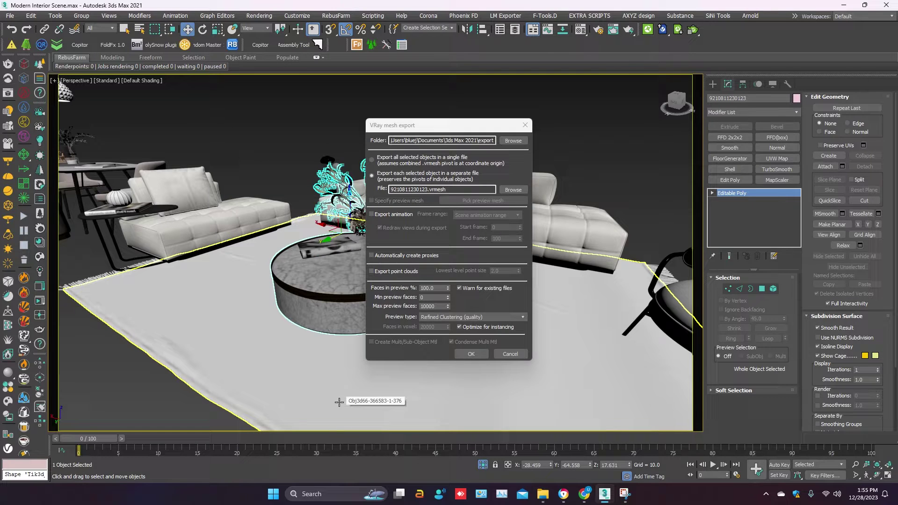
Switch to File Explorer, create a folder named Proxy inside Vray Scene, and open it.
{"action": "left_click", "coordinate": [541, 496]}
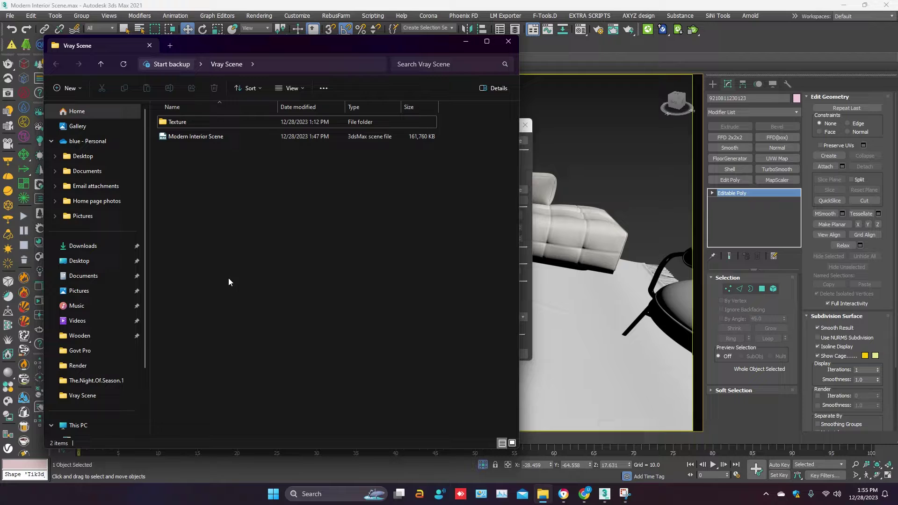
{"action": "left_click", "coordinate": [70, 88]}
{"action": "left_click", "coordinate": [97, 108]}
{"action": "type", "text": "Pro"}
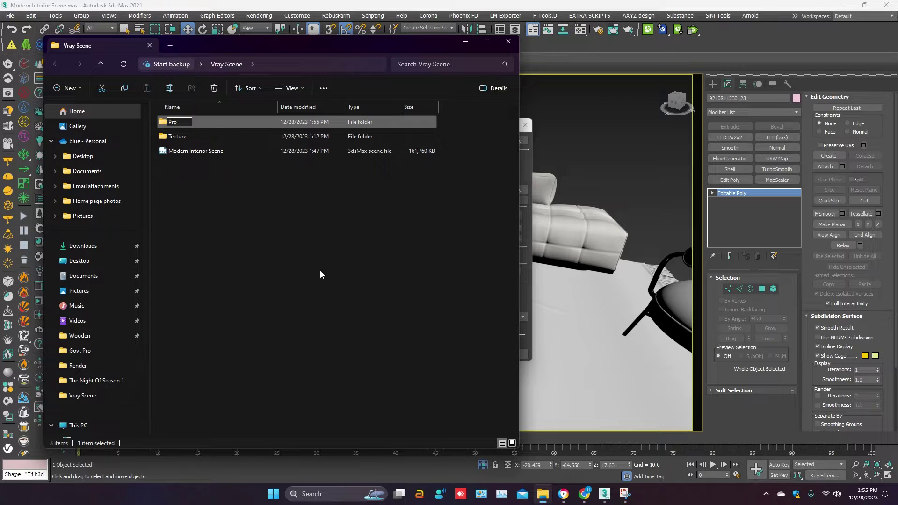
{"action": "type", "text": "xy"}
{"action": "key", "text": "Return"}
{"action": "key", "text": "Return"}
Copy the path of the new Proxy folder and set it as the destination folder of the V-Ray mesh export.
{"action": "left_click", "coordinate": [305, 65]}
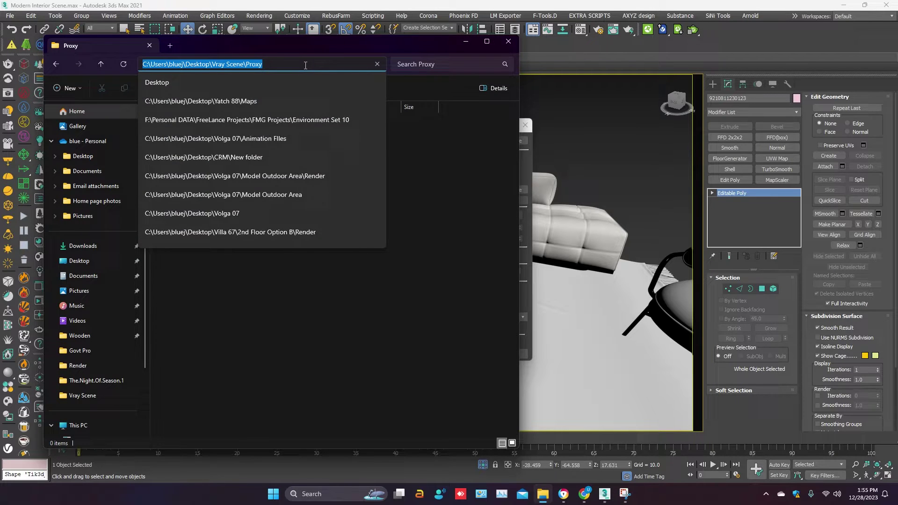
{"action": "right_click", "coordinate": [305, 65]}
{"action": "left_click", "coordinate": [314, 87]}
{"action": "left_click", "coordinate": [466, 41]}
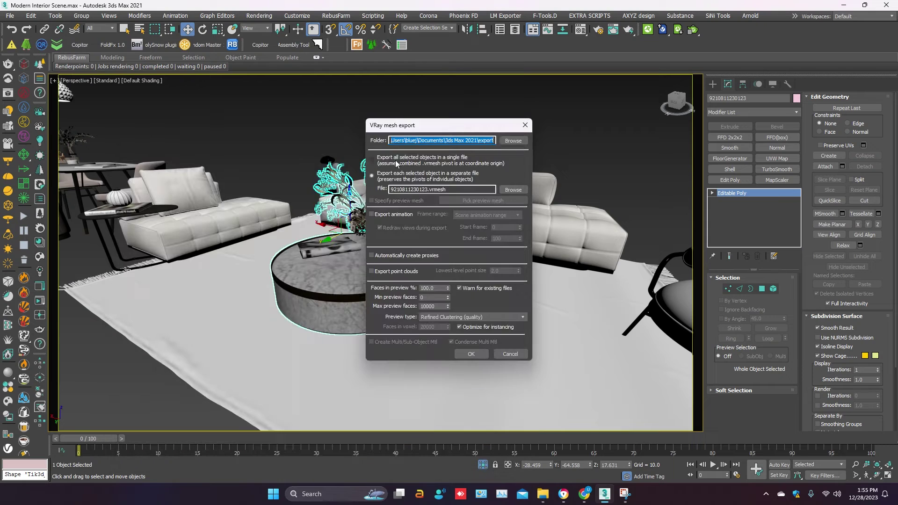
{"action": "left_click", "coordinate": [513, 141]}
{"action": "triple_click", "coordinate": [441, 369]}
{"action": "key", "text": "ctrl+v"}
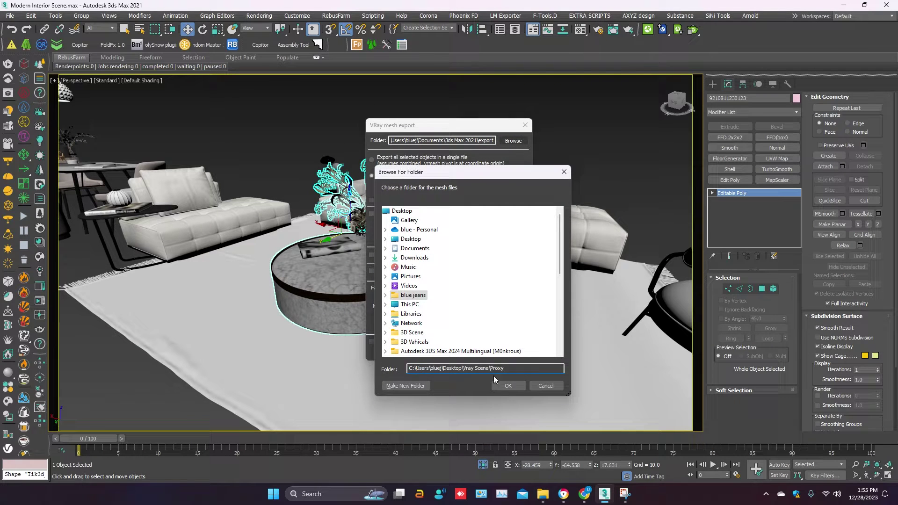
{"action": "left_click", "coordinate": [501, 385]}
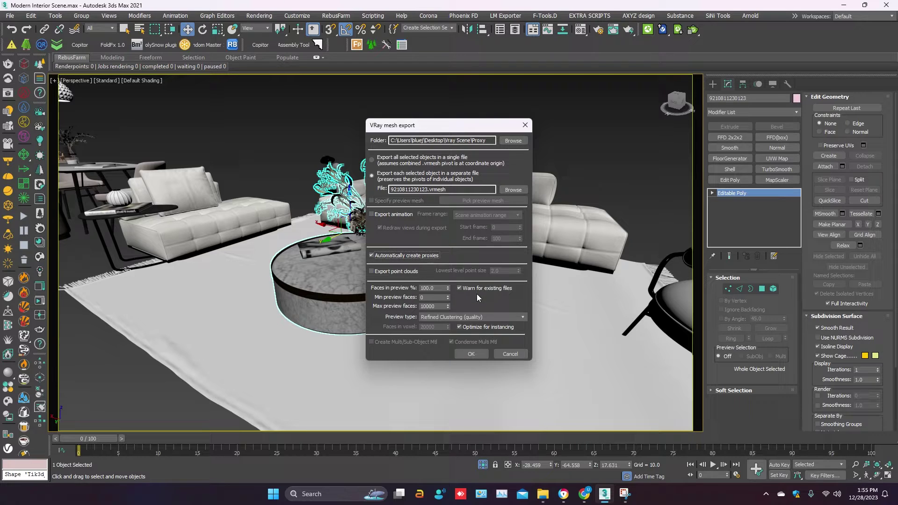
Export the coffee table as 9210811230123.vrmesh with automatic proxy creation enabled, and clear the selection.
{"action": "left_click", "coordinate": [472, 355]}
{"action": "left_click", "coordinate": [472, 354]}
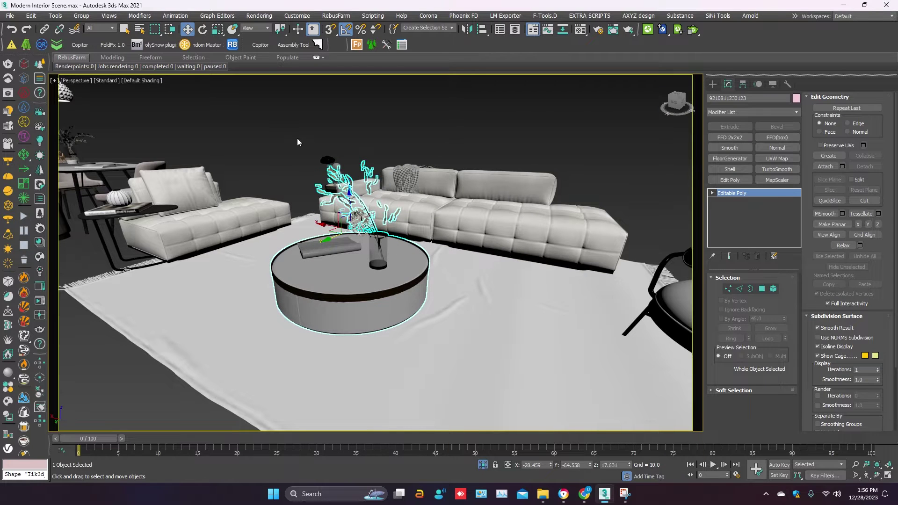
{"action": "left_click", "coordinate": [298, 139]}
Try the bounding box, preview from file (edges), preview from file (faces) and show whole mesh previews on the coffee table proxy.
{"action": "left_click", "coordinate": [358, 288]}
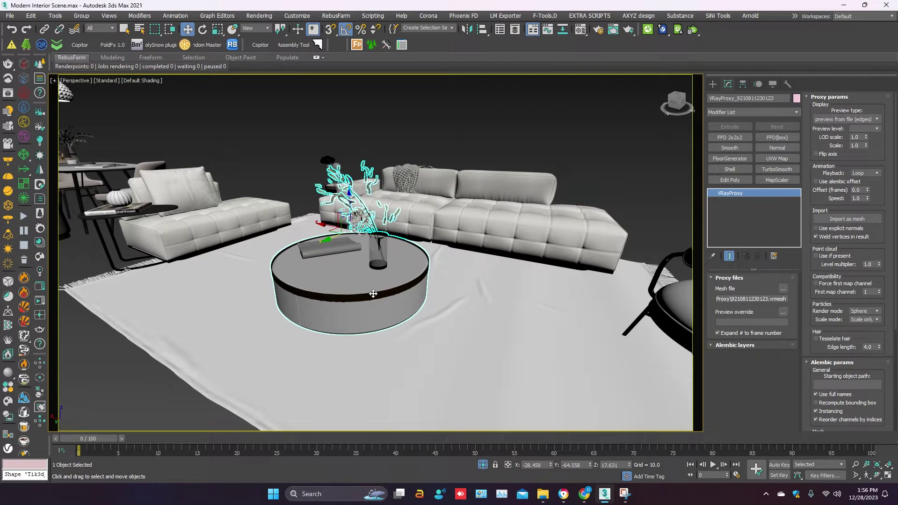
{"action": "left_click", "coordinate": [843, 120]}
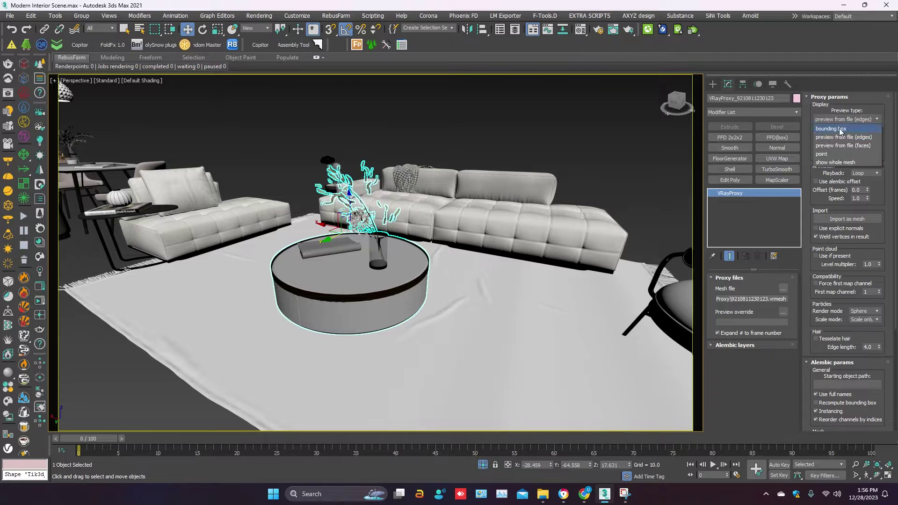
{"action": "left_click", "coordinate": [839, 128]}
{"action": "left_click", "coordinate": [843, 119]}
{"action": "left_click", "coordinate": [837, 135]}
{"action": "left_click", "coordinate": [847, 120]}
{"action": "left_click", "coordinate": [840, 145]}
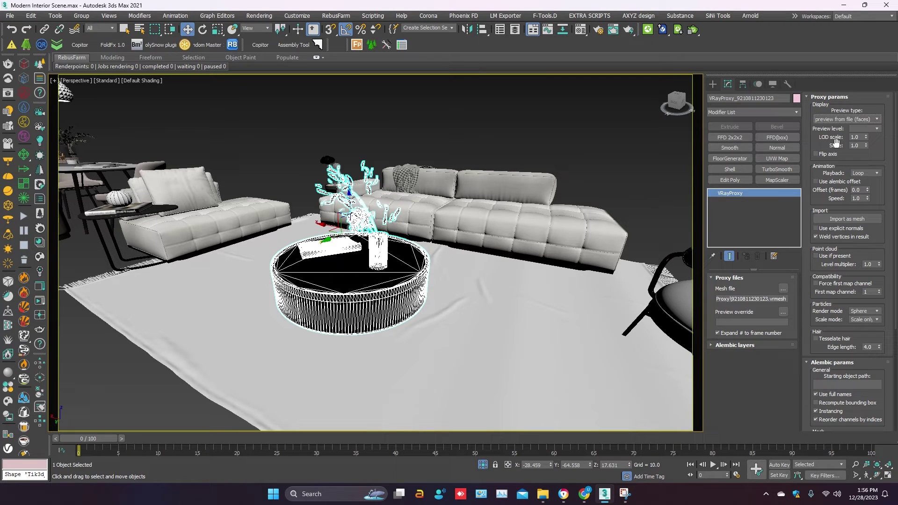
{"action": "left_click", "coordinate": [850, 119]}
{"action": "left_click", "coordinate": [826, 164]}
Set the coffee table proxy's preview type to preview from file (faces) and deselect it.
{"action": "left_click", "coordinate": [847, 119]}
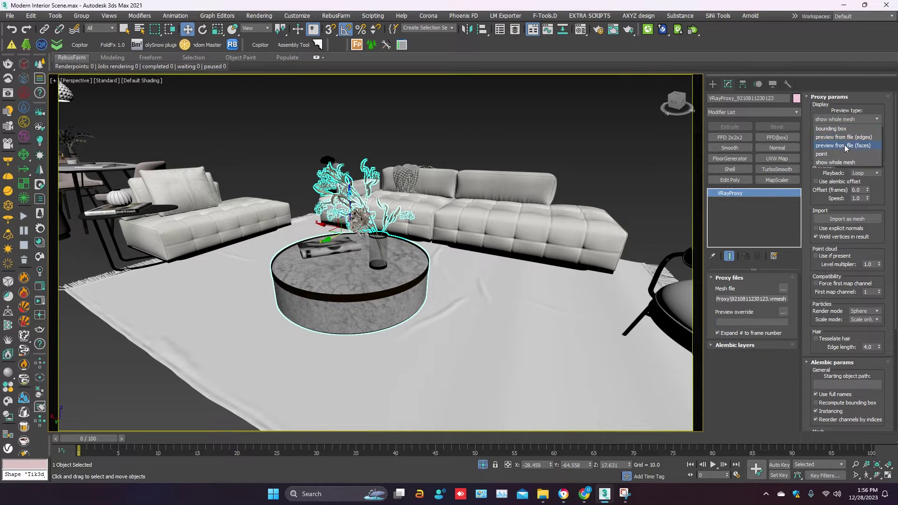
{"action": "left_click", "coordinate": [845, 147]}
{"action": "middle_click_drag", "start_coordinate": [420, 257], "coordinate": [231, 271], "text": "alt"}
{"action": "left_click", "coordinate": [222, 263]}
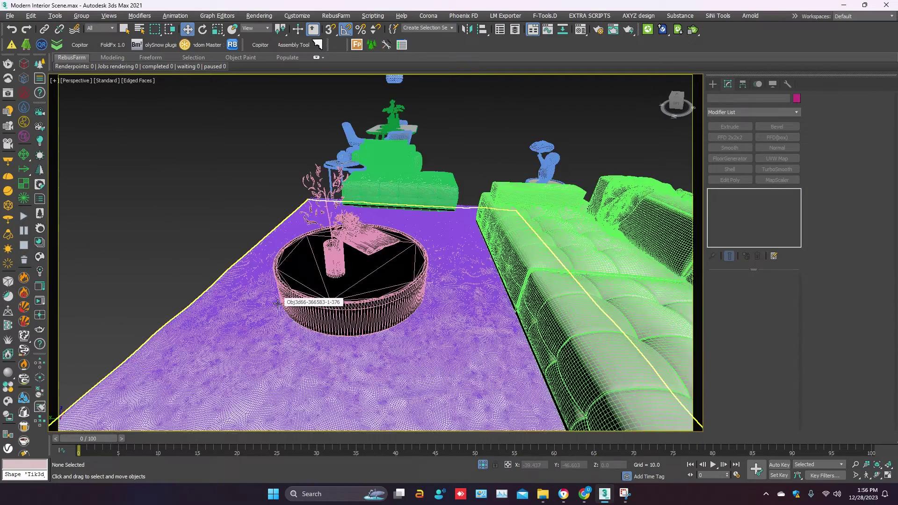
Select the attached large sofa and check which V-Ray exporter commands are offered for it.
{"action": "left_click", "coordinate": [613, 262]}
{"action": "key", "text": "z"}
{"action": "middle_click_drag", "start_coordinate": [356, 262], "coordinate": [449, 271], "text": "alt"}
{"action": "scroll", "coordinate": [421, 257], "scroll_direction": "down", "scroll_amount": 2}
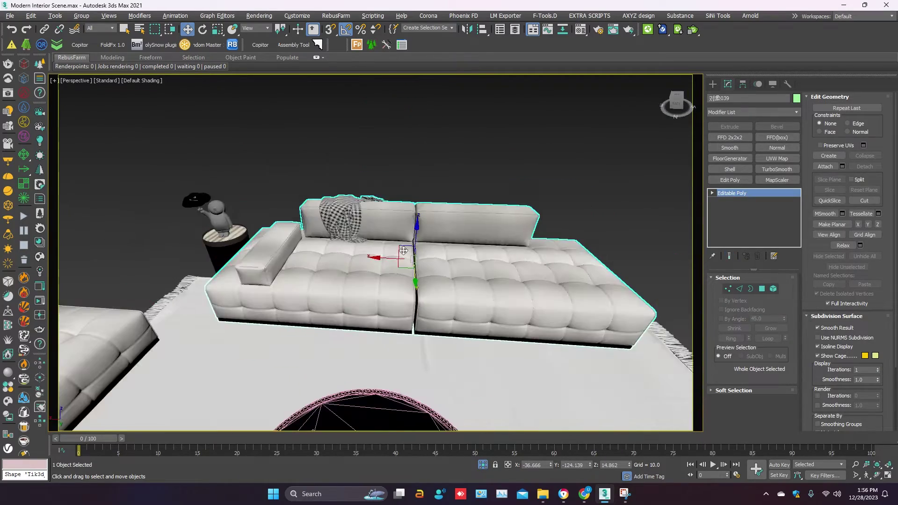
{"action": "middle_click_drag", "start_coordinate": [367, 243], "coordinate": [402, 242], "text": "alt"}
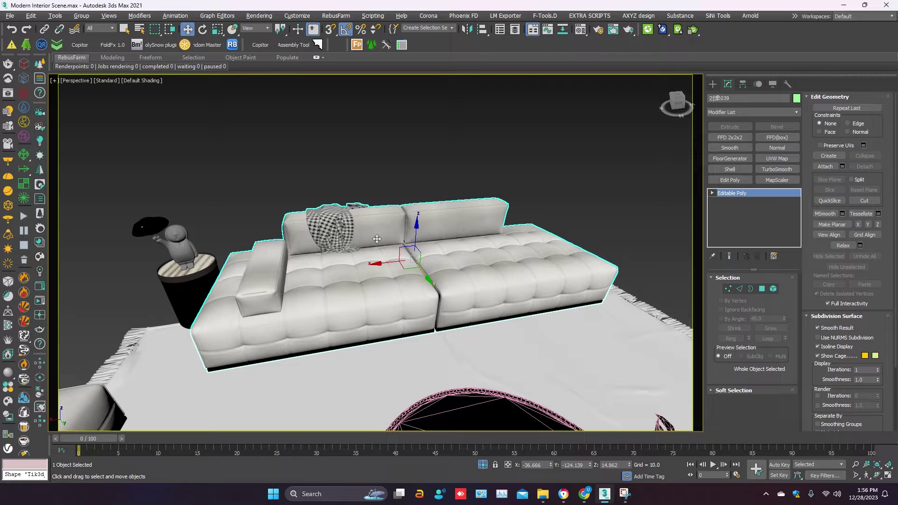
{"action": "right_click", "coordinate": [369, 257]}
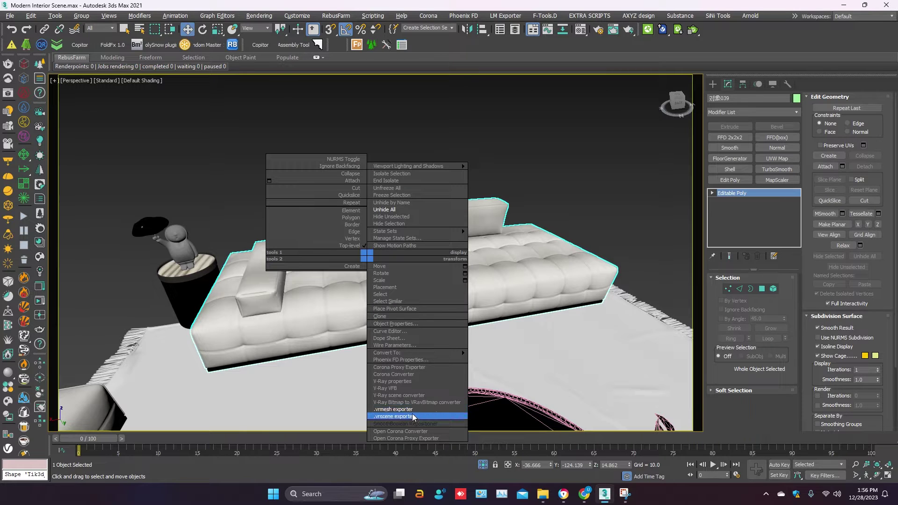
{"action": "left_click", "coordinate": [265, 87]}
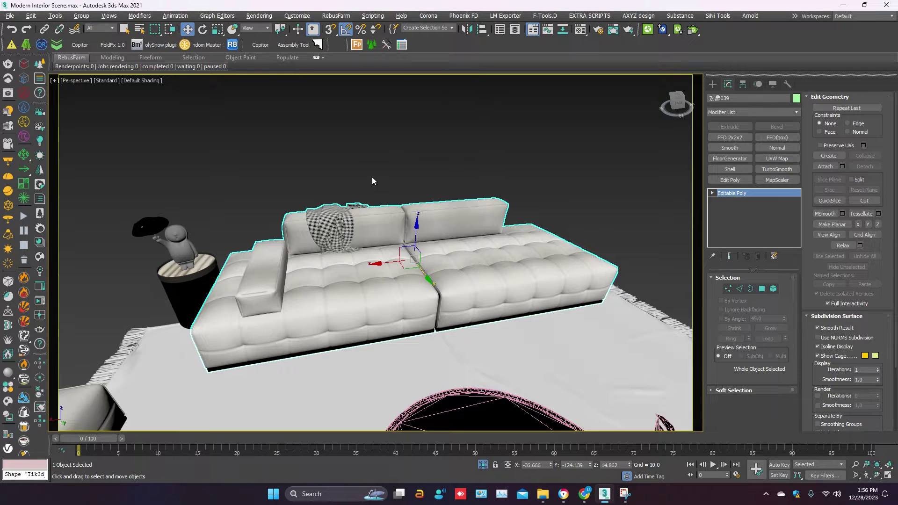
Open the user interface customization for the quad menus and list the actions of the VRay category.
{"action": "left_click", "coordinate": [297, 16]}
{"action": "left_click", "coordinate": [302, 32]}
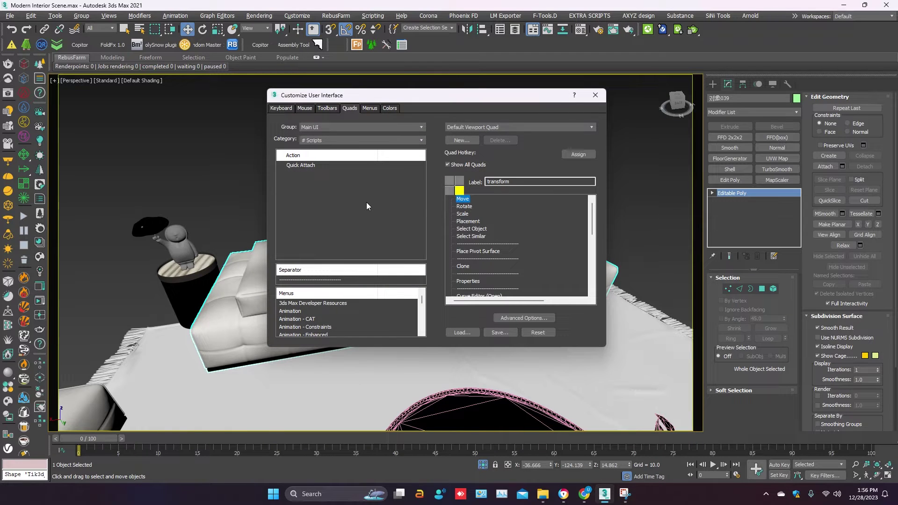
{"action": "left_click", "coordinate": [347, 107]}
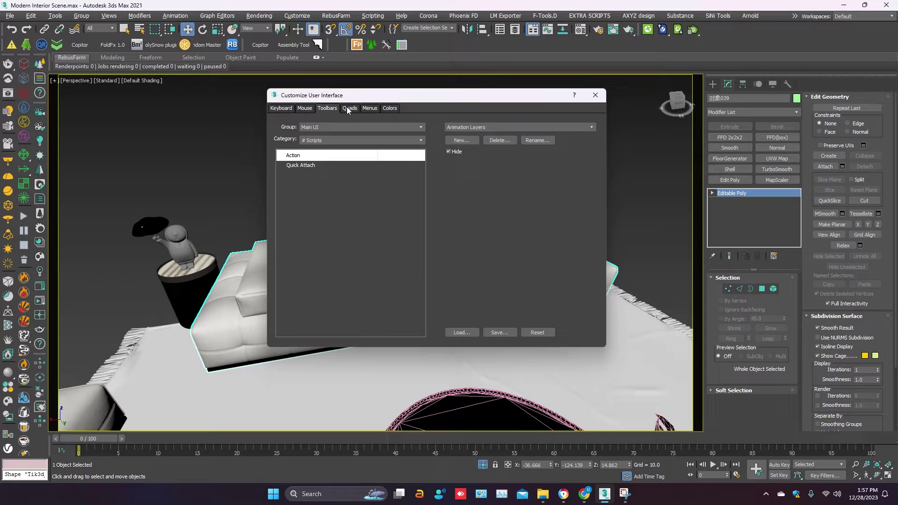
{"action": "left_click", "coordinate": [345, 140]}
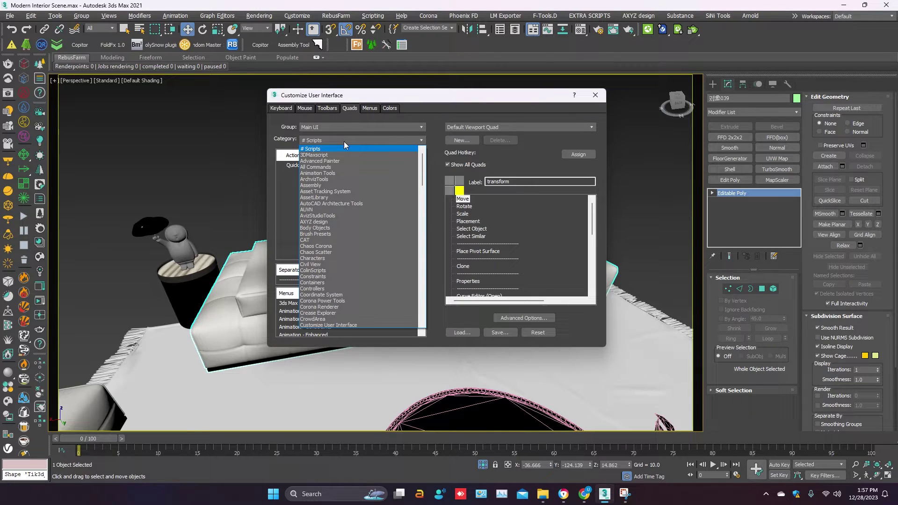
{"action": "scroll", "coordinate": [357, 220], "scroll_direction": "down", "scroll_amount": 20}
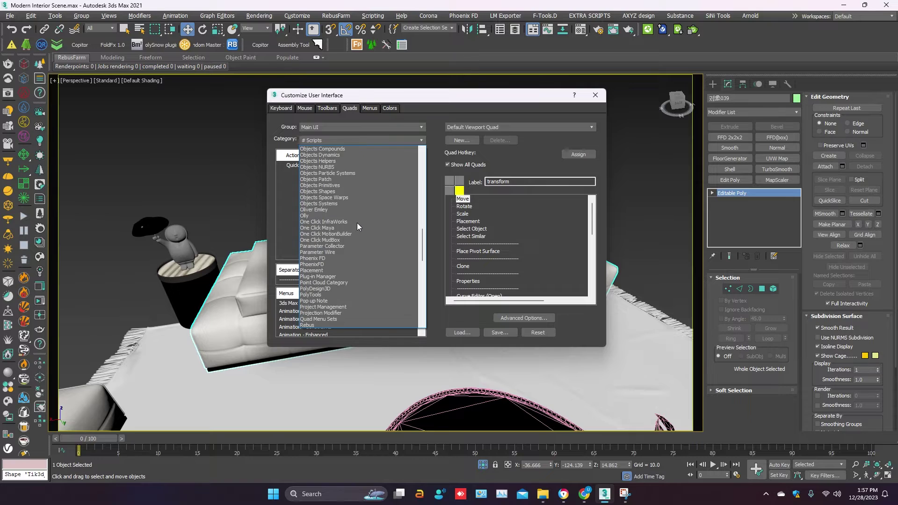
{"action": "scroll", "coordinate": [357, 223], "scroll_direction": "down", "scroll_amount": 15}
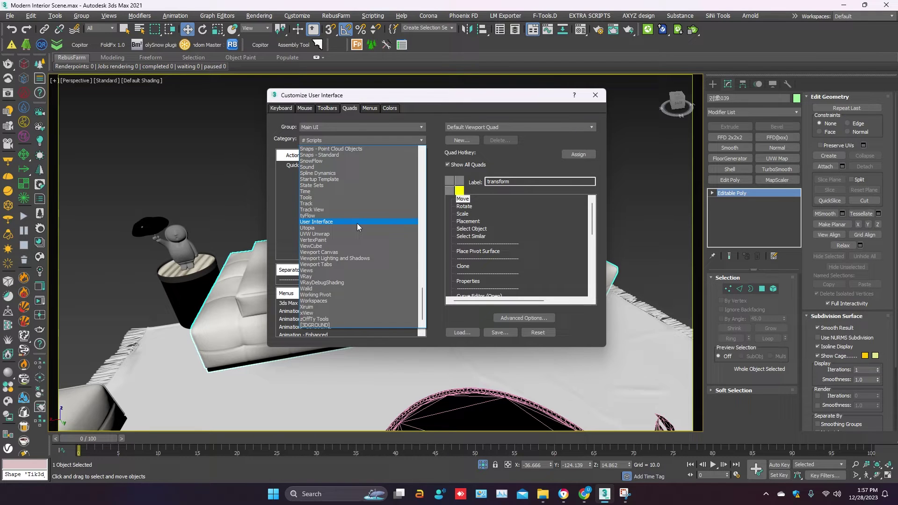
{"action": "left_click", "coordinate": [349, 277]}
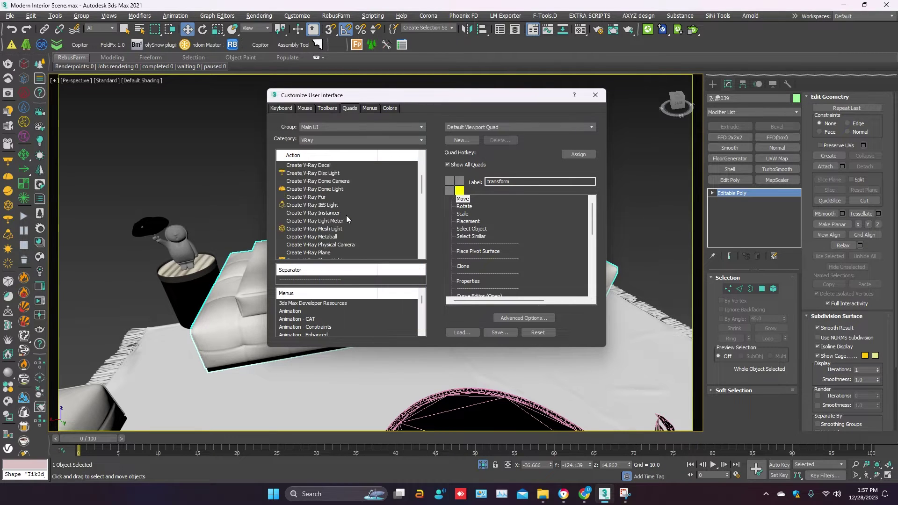
Locate "Exports the selected meshes to an external file" among the VRay actions and in the transform quad, and close the customization dialog.
{"action": "scroll", "coordinate": [346, 215], "scroll_direction": "down", "scroll_amount": 5}
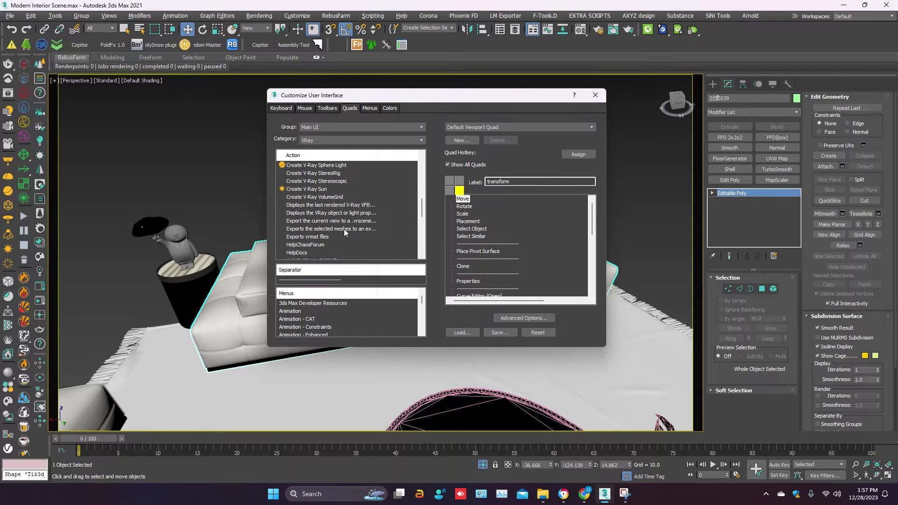
{"action": "left_click", "coordinate": [344, 229]}
{"action": "scroll", "coordinate": [551, 252], "scroll_direction": "down", "scroll_amount": 4}
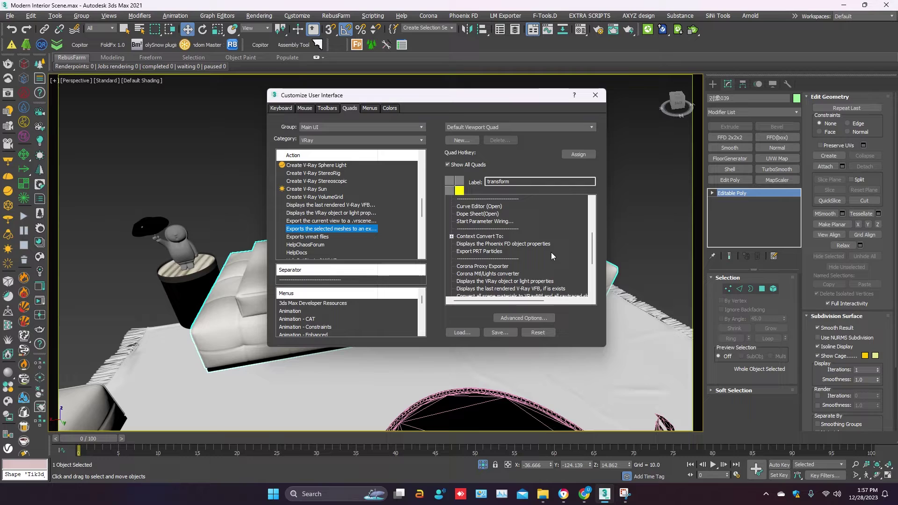
{"action": "scroll", "coordinate": [551, 252], "scroll_direction": "down", "scroll_amount": 3}
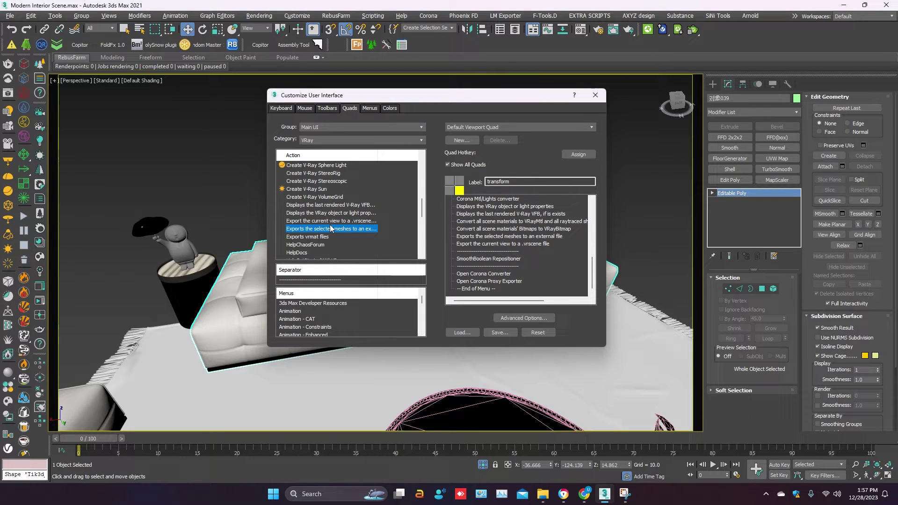
{"action": "left_click_drag", "start_coordinate": [341, 233], "coordinate": [377, 234]}
{"action": "left_click", "coordinate": [503, 236]}
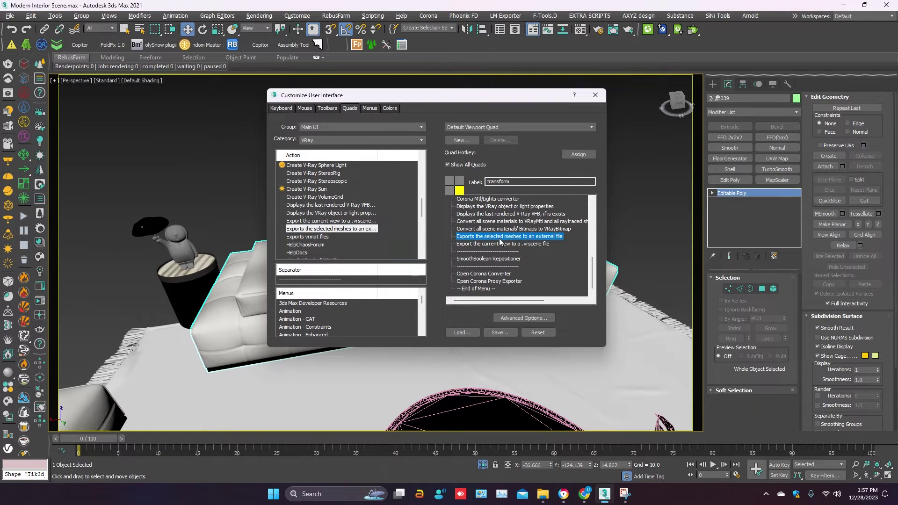
{"action": "left_click", "coordinate": [595, 95]}
Export the attached sofa as a .vrmesh file in the Proxy folder, using Refined Clustering (quality) preview and automatic proxy creation.
{"action": "right_click", "coordinate": [431, 175]}
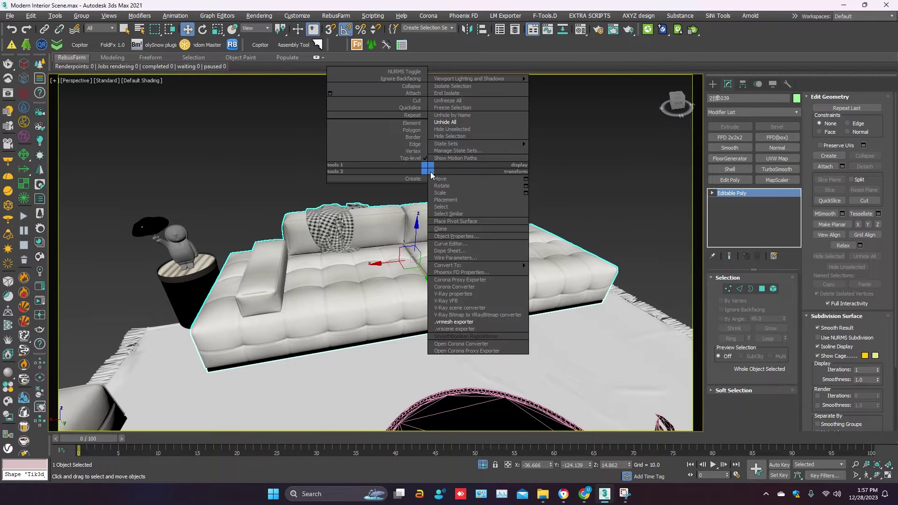
{"action": "left_click", "coordinate": [458, 323]}
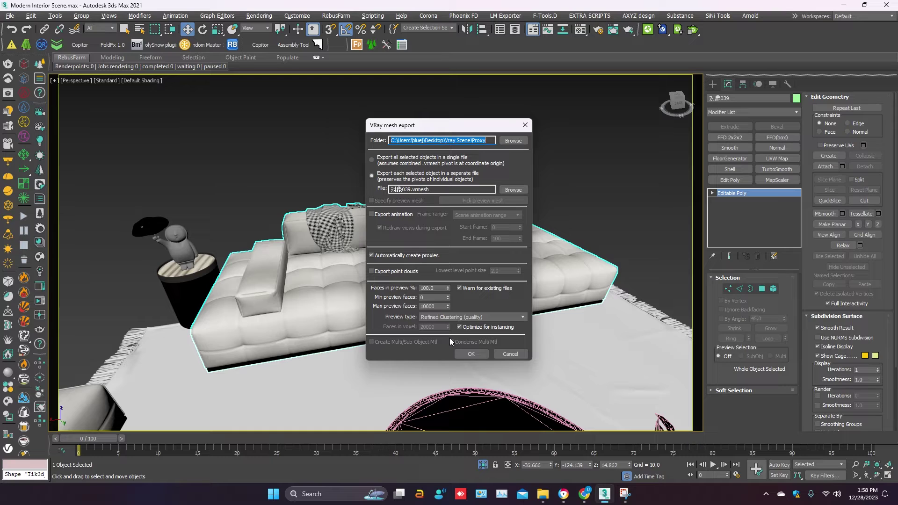
{"action": "left_click", "coordinate": [476, 318]}
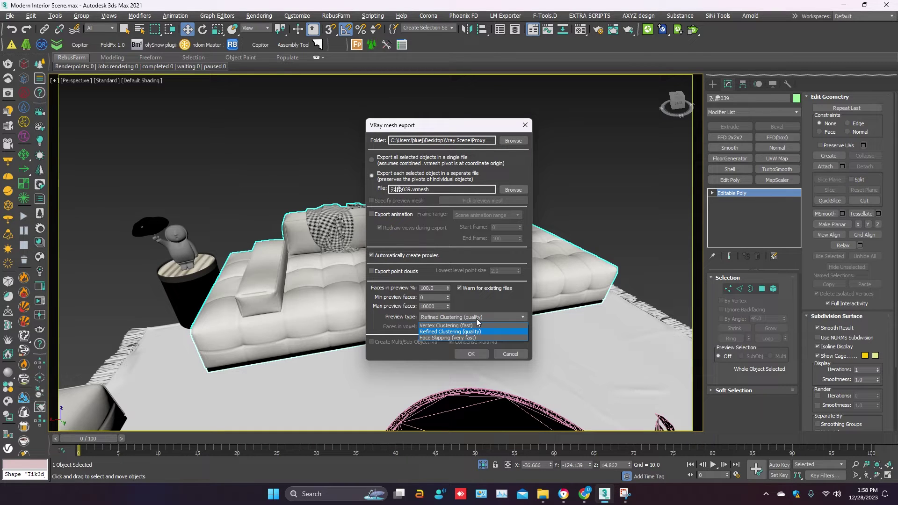
{"action": "left_click", "coordinate": [473, 331]}
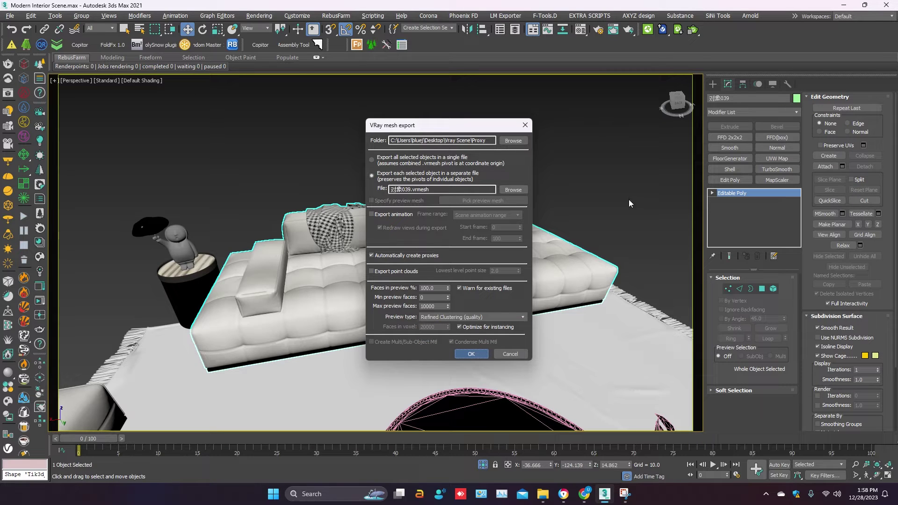
{"action": "key", "text": "Escape"}
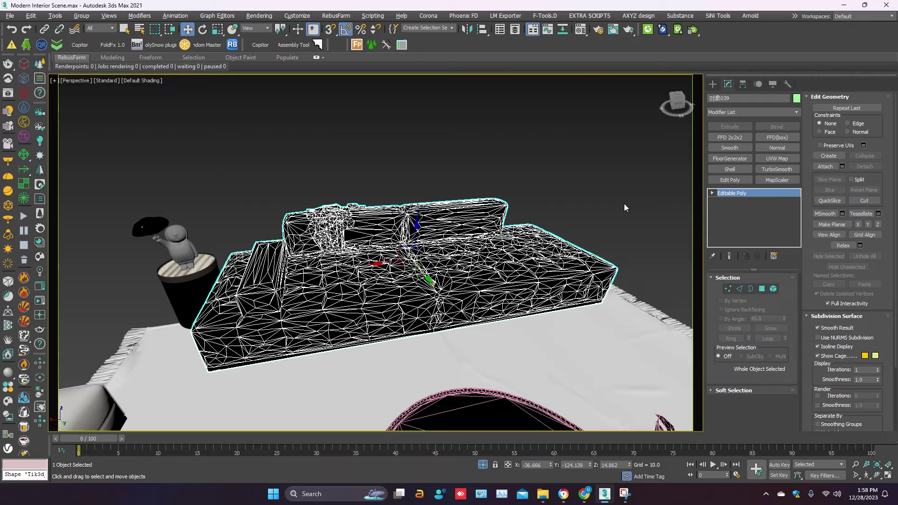
Convert the attached dining table and the surrounding chairs and stool to V-Ray proxies with the .vrmesh exporter.
{"action": "scroll", "coordinate": [624, 204], "scroll_direction": "down", "scroll_amount": 5}
{"action": "left_click", "coordinate": [260, 209]}
{"action": "right_click", "coordinate": [297, 232]}
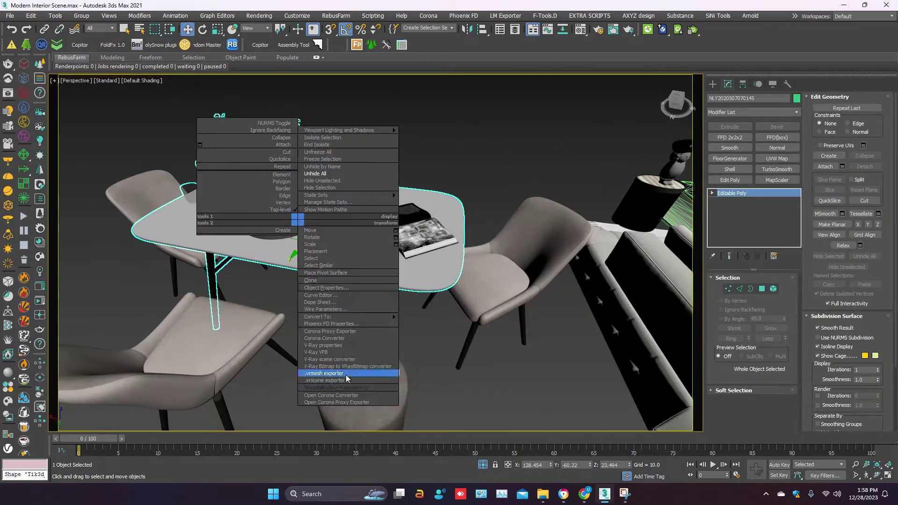
{"action": "left_click", "coordinate": [345, 376]}
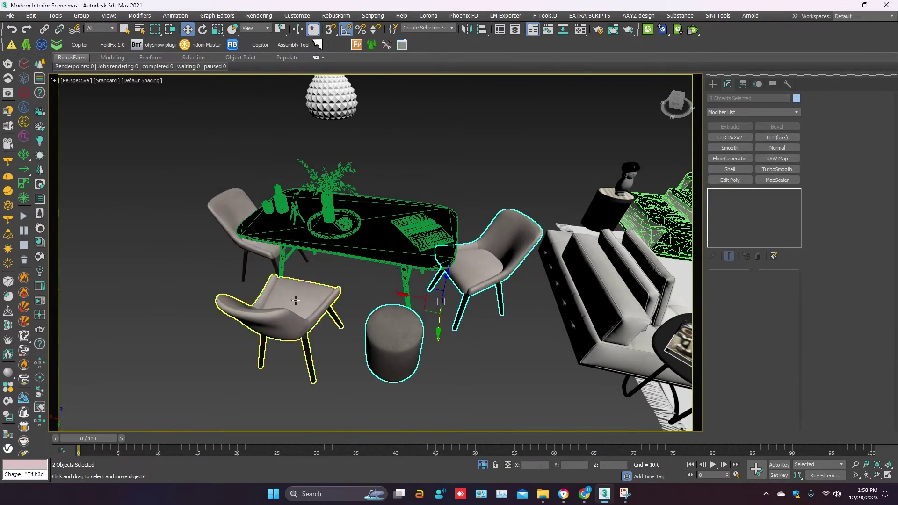
{"action": "right_click", "coordinate": [330, 173]}
{"action": "mouse_move", "coordinate": [311, 272]}
{"action": "left_click", "coordinate": [362, 276]}
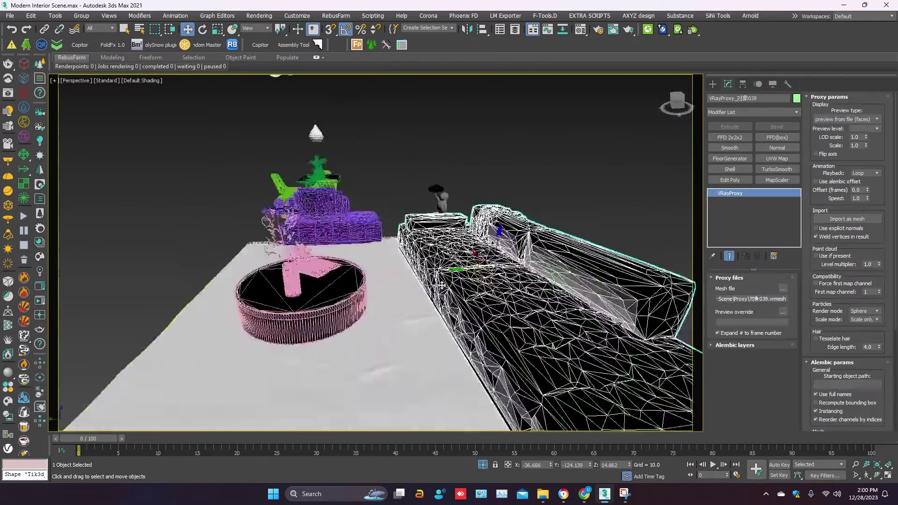
Bring back the full interior around the sofa proxy and start an interactive V-Ray render of the room.
{"action": "right_click", "coordinate": [482, 247]}
{"action": "left_click", "coordinate": [399, 202]}
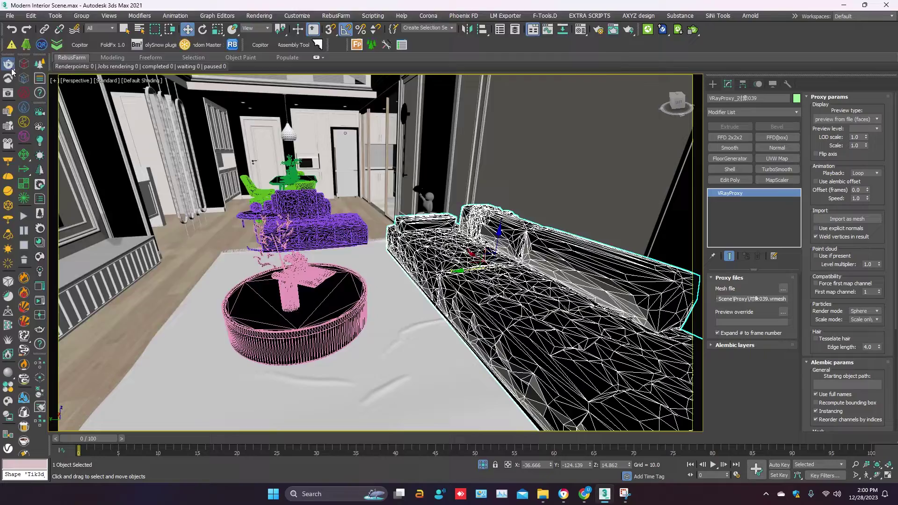
{"action": "key", "text": "shift+q"}
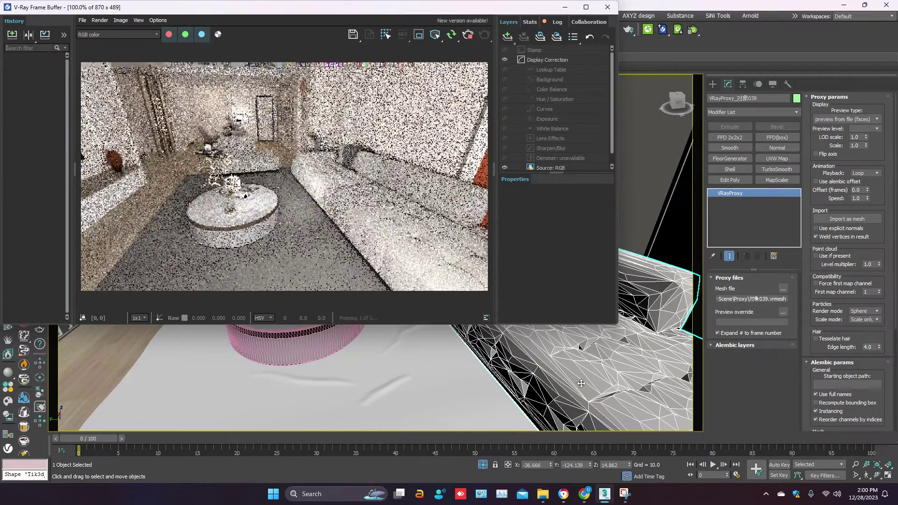
{"action": "mouse_move", "coordinate": [578, 383]}
{"action": "middle_mouse_down", "text": "alt"}
{"action": "mouse_move", "coordinate": [567, 384]}
{"action": "mouse_move", "coordinate": [589, 387]}
{"action": "middle_mouse_up", "text": "alt"}
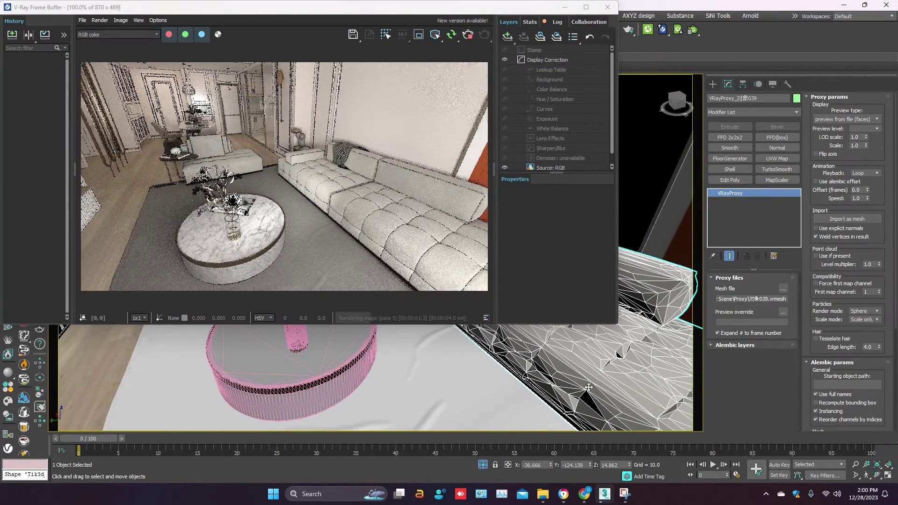
{"action": "scroll", "coordinate": [589, 389], "scroll_direction": "up", "scroll_amount": 4}
Isolate the sofa proxy and clone it along the Y axis in a row of 50 instances.
{"action": "scroll", "coordinate": [367, 351], "scroll_direction": "down", "scroll_amount": 6}
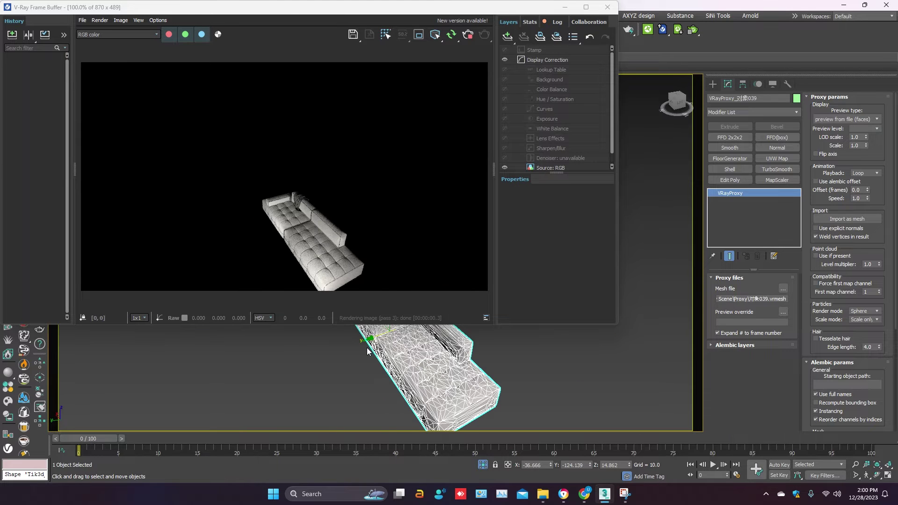
{"action": "left_click_drag", "start_coordinate": [367, 351], "coordinate": [417, 327]}
{"action": "left_click_drag", "start_coordinate": [454, 318], "coordinate": [414, 238], "text": "shift"}
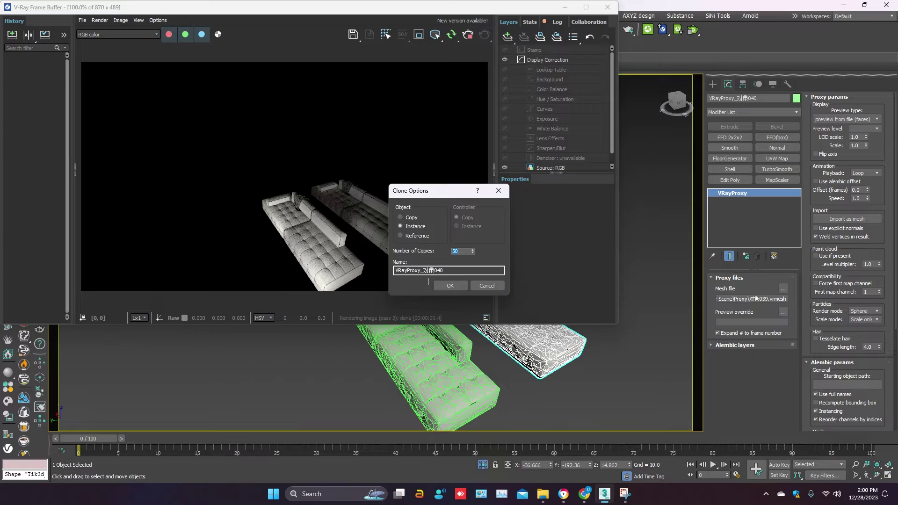
{"action": "left_click", "coordinate": [449, 285]}
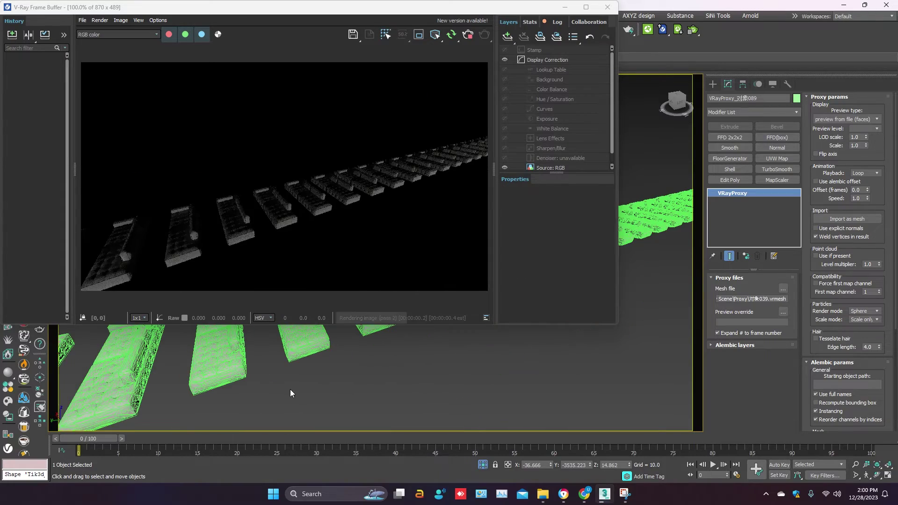
{"action": "scroll", "coordinate": [290, 389], "scroll_direction": "up", "scroll_amount": 8}
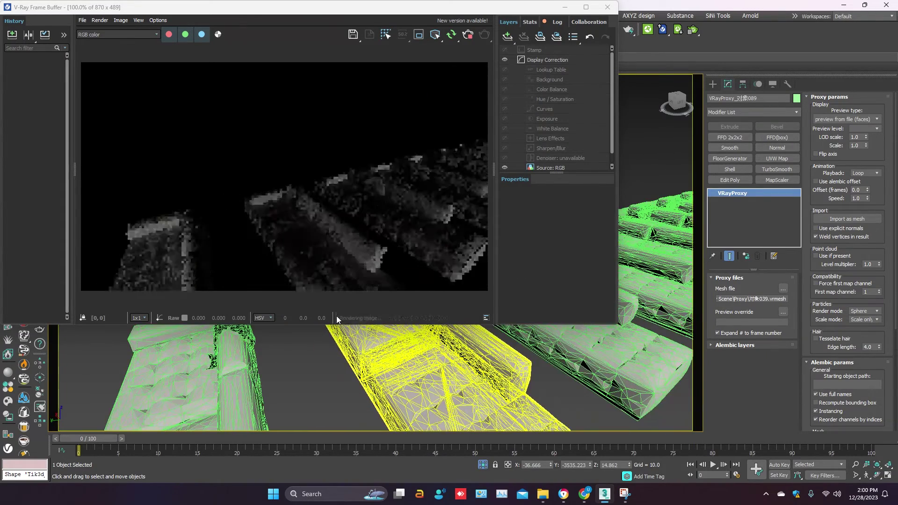
{"action": "middle_click_drag", "start_coordinate": [234, 391], "coordinate": [353, 361]}
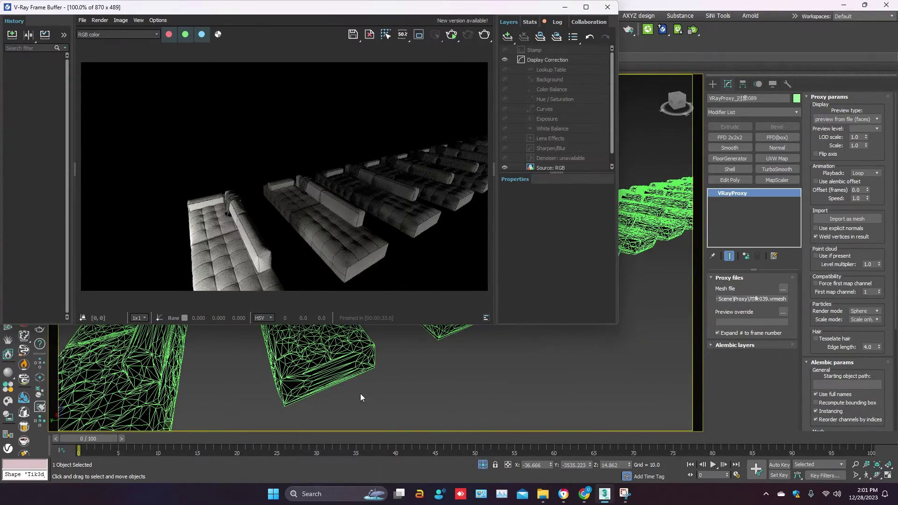
Isolate the original sofa proxy from its copies and preview it in an interactive V-Ray render.
{"action": "scroll", "coordinate": [360, 394], "scroll_direction": "down", "scroll_amount": 5}
{"action": "left_click", "coordinate": [308, 385]}
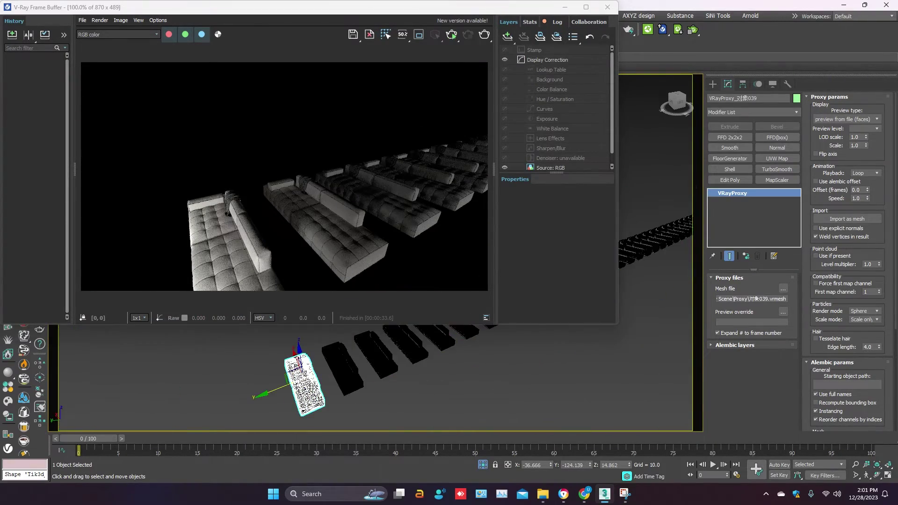
{"action": "right_click", "coordinate": [308, 384]}
{"action": "left_click", "coordinate": [365, 342]}
{"action": "left_click", "coordinate": [303, 381]}
{"action": "scroll", "coordinate": [318, 374], "scroll_direction": "up", "scroll_amount": 6}
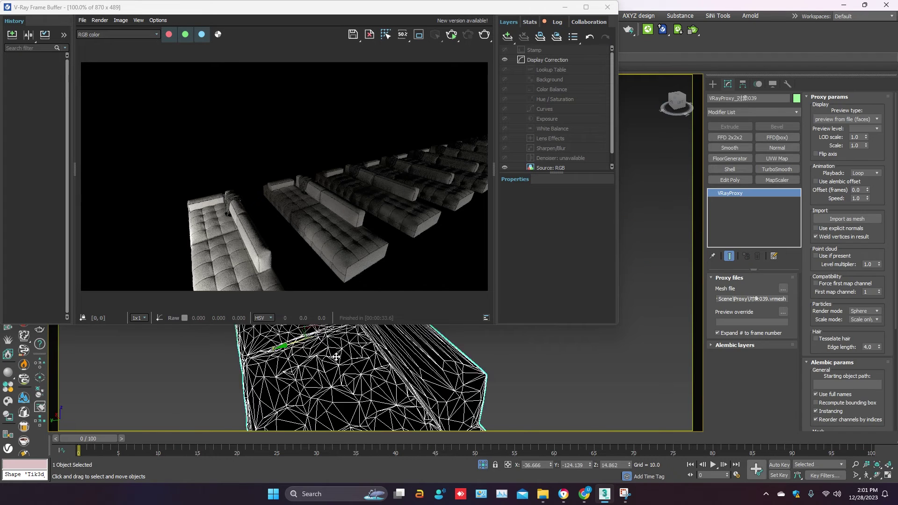
{"action": "right_click", "coordinate": [360, 345]}
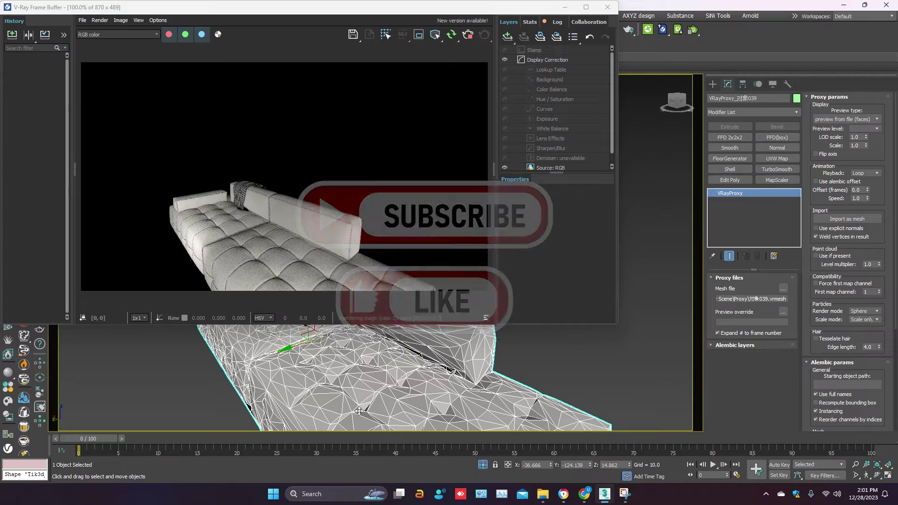
{"action": "scroll", "coordinate": [356, 415], "scroll_direction": "up", "scroll_amount": 3}
{"action": "left_click_drag", "start_coordinate": [359, 4], "coordinate": [364, 29]}
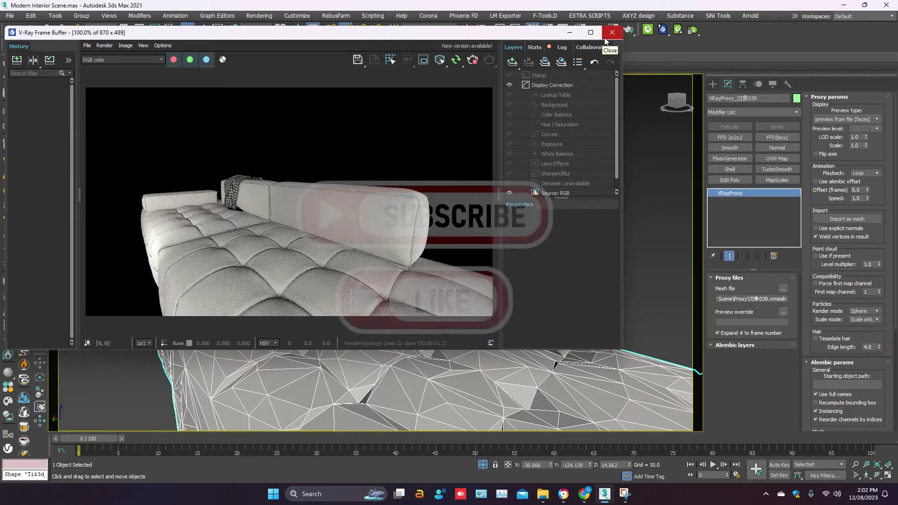
Bring back the whole room and inspect the area around the sofa and coffee table proxies in the interactive render.
{"action": "right_click", "coordinate": [644, 219]}
{"action": "left_click", "coordinate": [660, 175]}
{"action": "scroll", "coordinate": [435, 397], "scroll_direction": "down", "scroll_amount": 3}
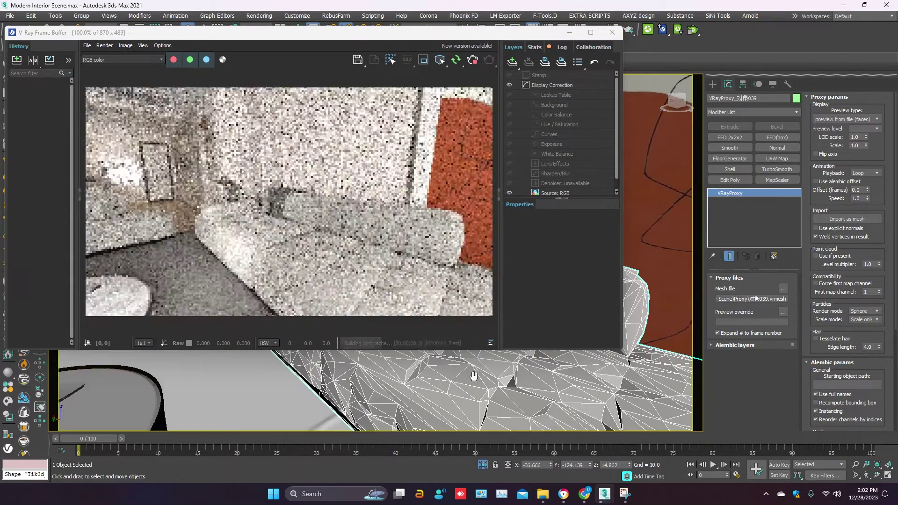
{"action": "middle_click_drag", "start_coordinate": [473, 374], "coordinate": [577, 376]}
{"action": "left_click", "coordinate": [306, 402]}
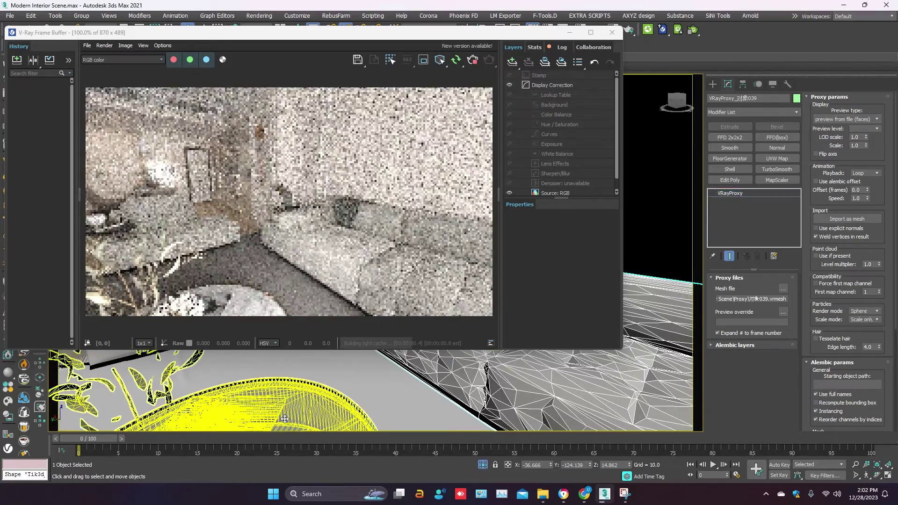
{"action": "middle_click_drag", "start_coordinate": [306, 402], "coordinate": [230, 408], "text": "alt"}
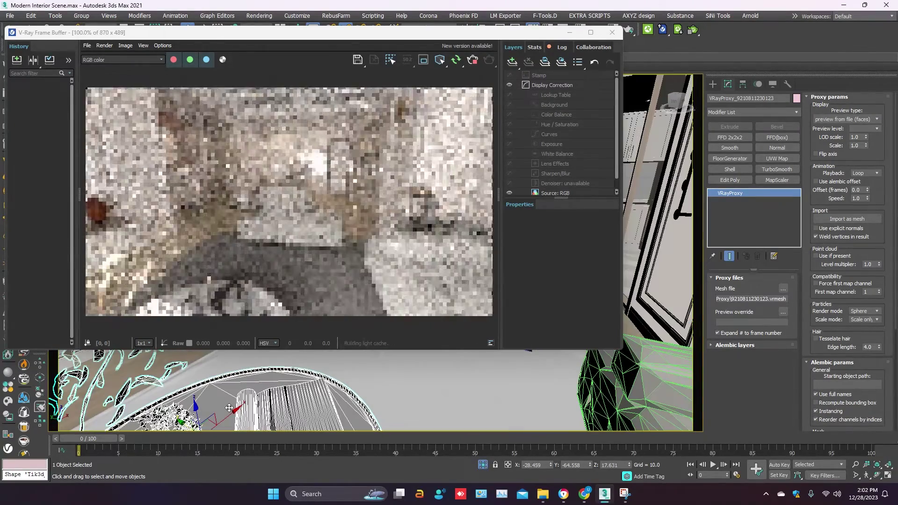
{"action": "scroll", "coordinate": [389, 142], "scroll_direction": "up", "scroll_amount": 1}
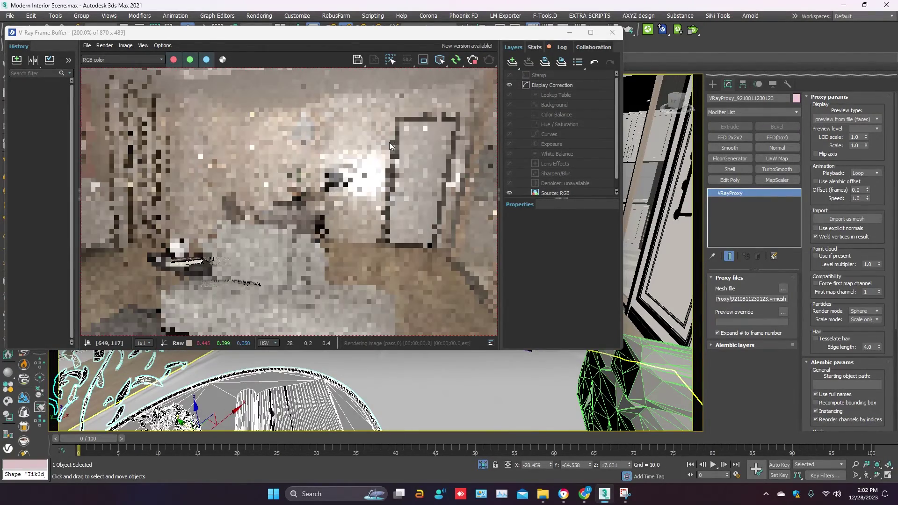